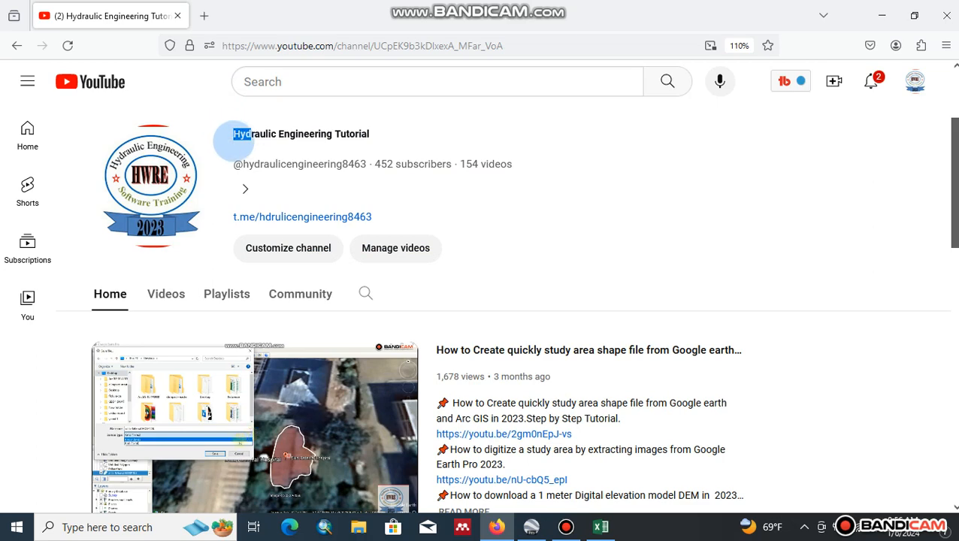
{"action": "left_click", "coordinate": [242, 137]}
{"action": "left_click", "coordinate": [657, 172]}
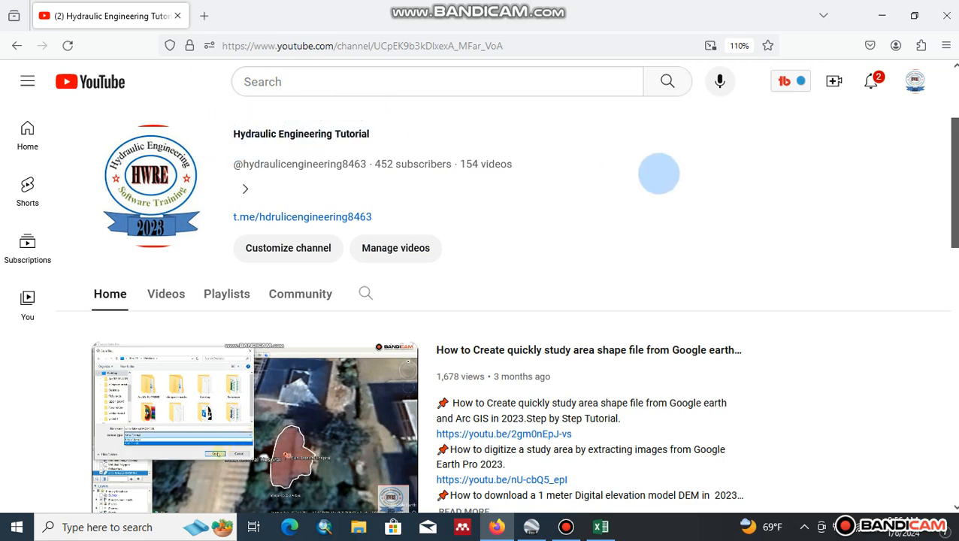
{"action": "scroll", "coordinate": [657, 173], "scroll_direction": "down", "scroll_amount": 3}
{"action": "scroll", "coordinate": [524, 319], "scroll_direction": "down", "scroll_amount": 6}
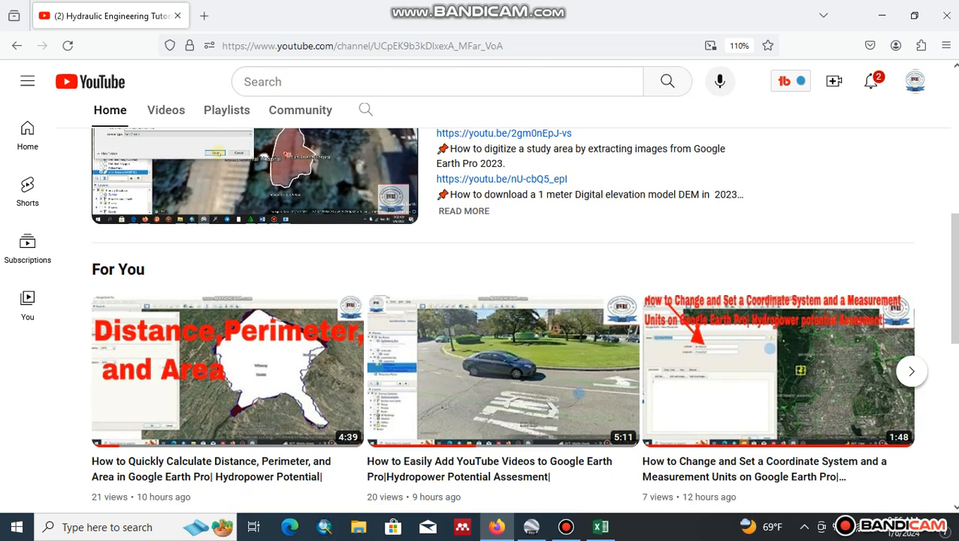
{"action": "scroll", "coordinate": [212, 365], "scroll_direction": "down", "scroll_amount": 3}
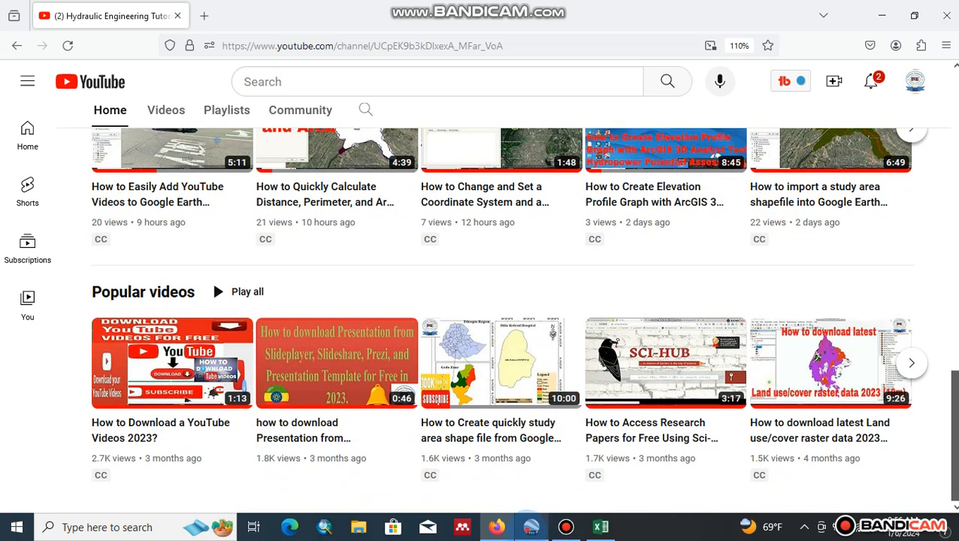
Switch to Google Earth Pro and locate the river reach with the weir southeast of Gofere.
{"action": "left_click", "coordinate": [532, 526]}
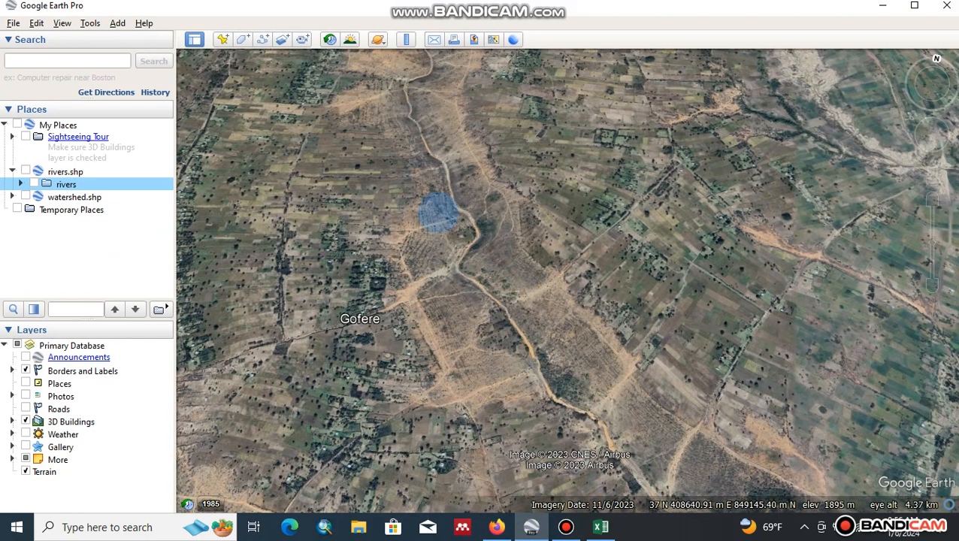
{"action": "left_click_drag", "start_coordinate": [534, 331], "coordinate": [502, 263]}
{"action": "mouse_move", "coordinate": [932, 242]}
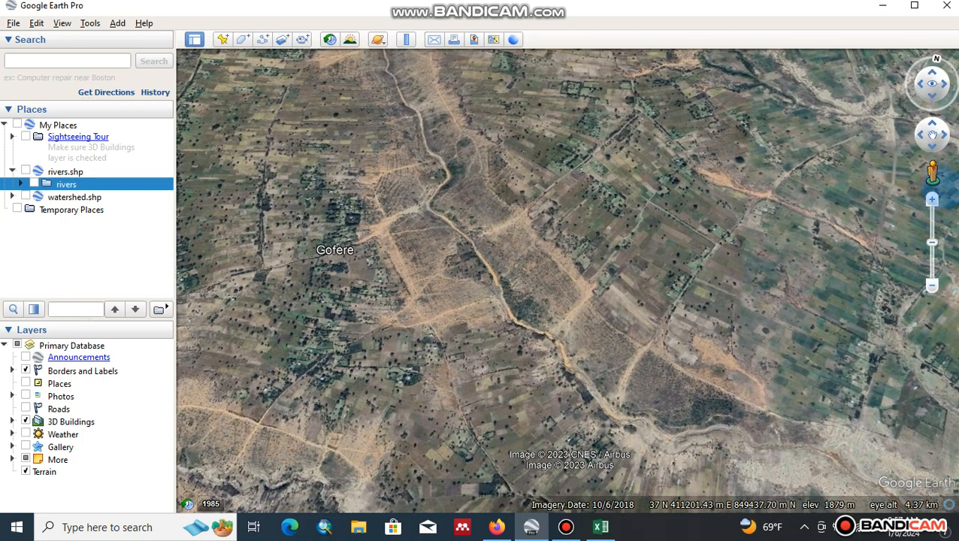
{"action": "left_click", "coordinate": [932, 199]}
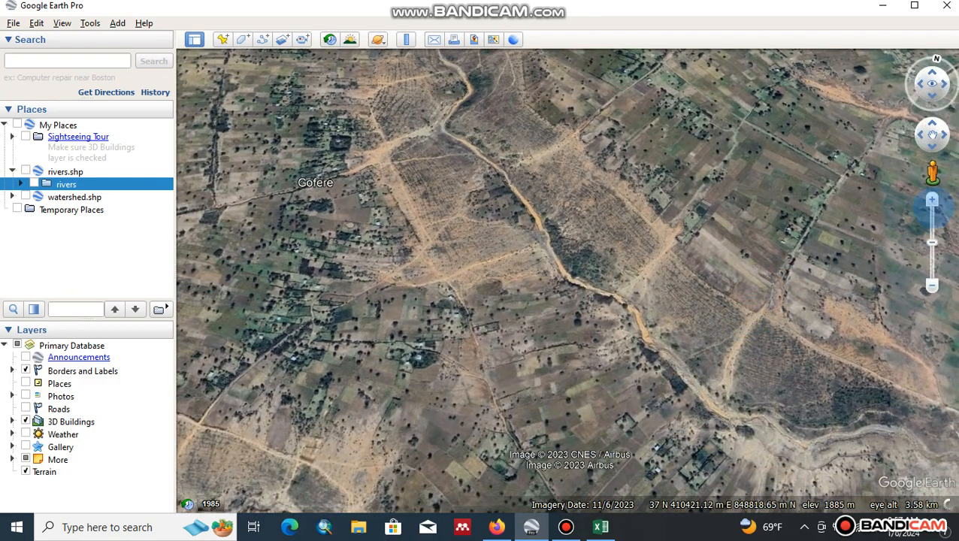
{"action": "left_click", "coordinate": [931, 199]}
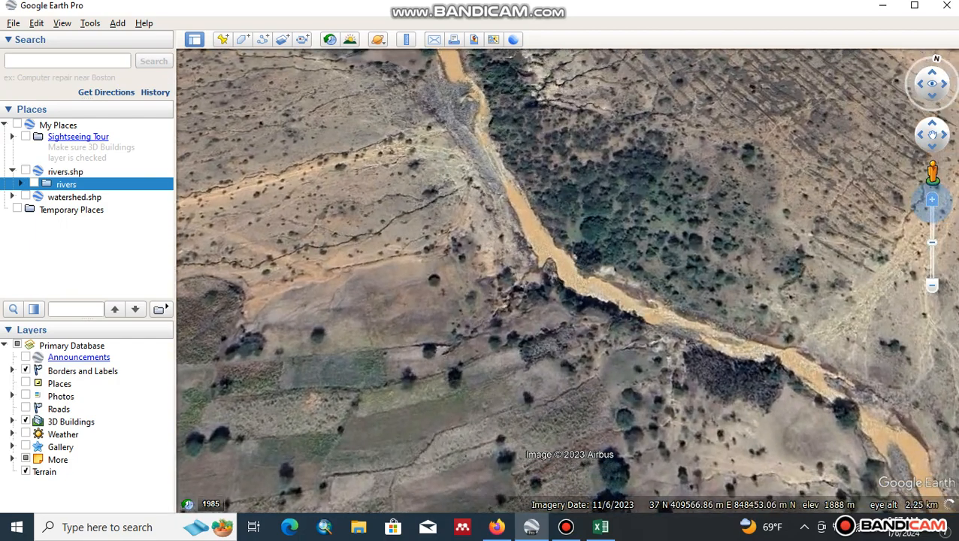
{"action": "left_click", "coordinate": [931, 200]}
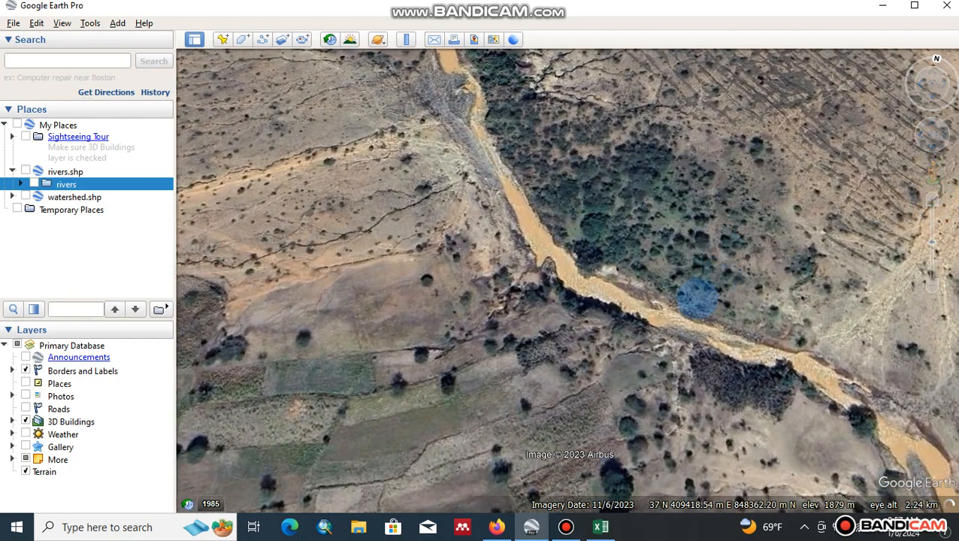
{"action": "left_click_drag", "start_coordinate": [698, 320], "coordinate": [471, 160]}
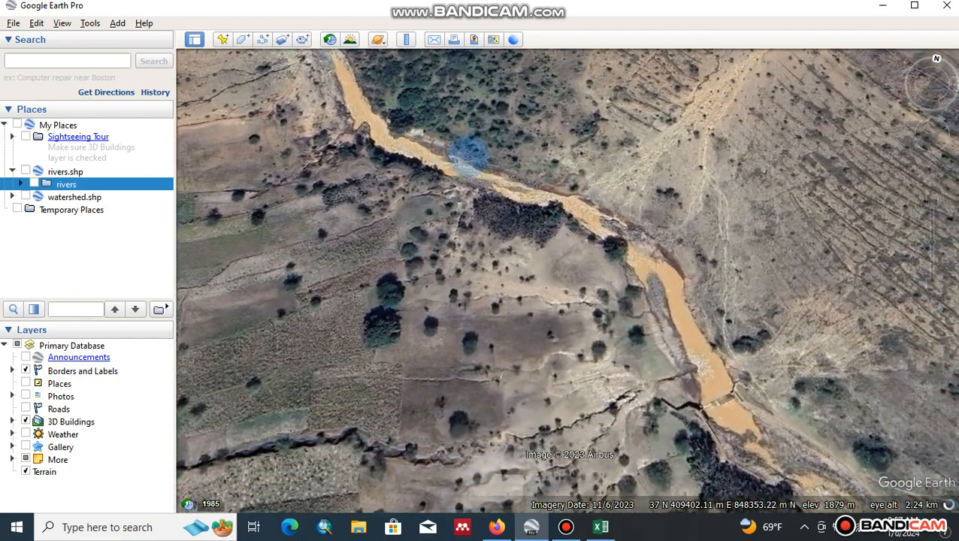
{"action": "left_click_drag", "start_coordinate": [555, 217], "coordinate": [520, 204]}
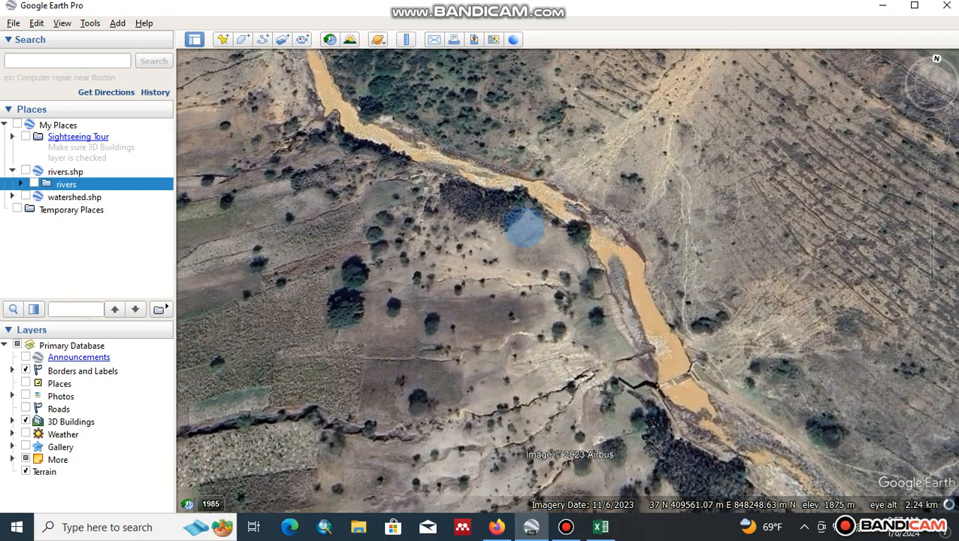
Start a new path and style its line red (#ff0000) with a width of 6.
{"action": "left_click", "coordinate": [222, 39]}
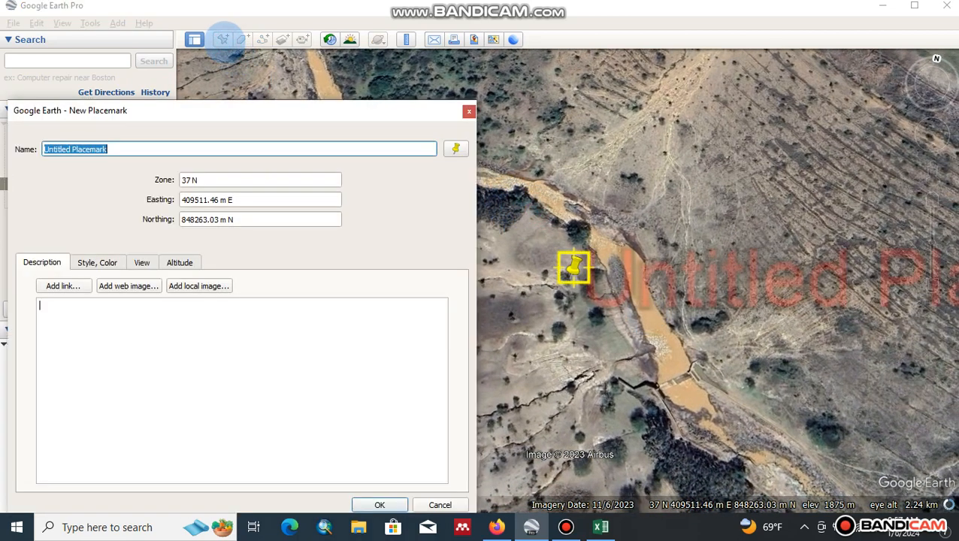
{"action": "left_click", "coordinate": [468, 111]}
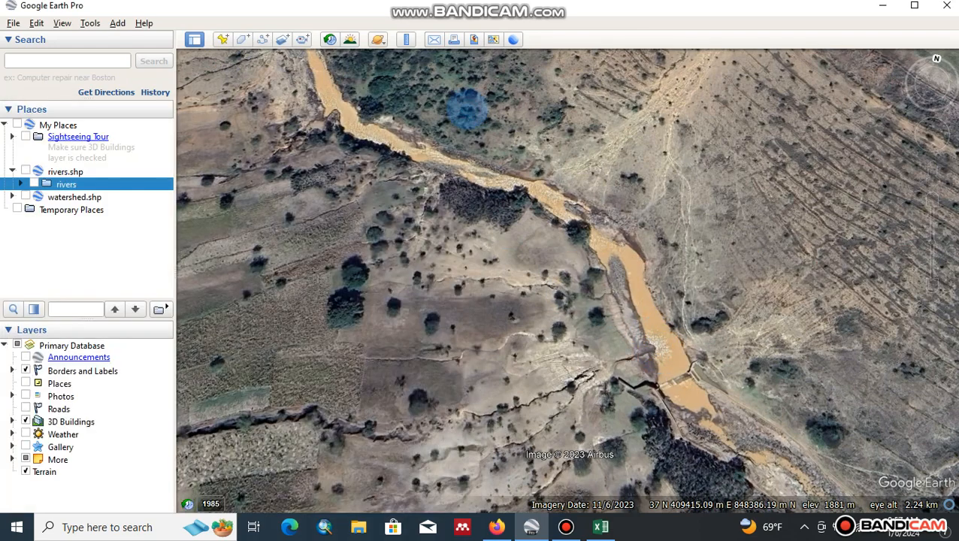
{"action": "left_click", "coordinate": [262, 37]}
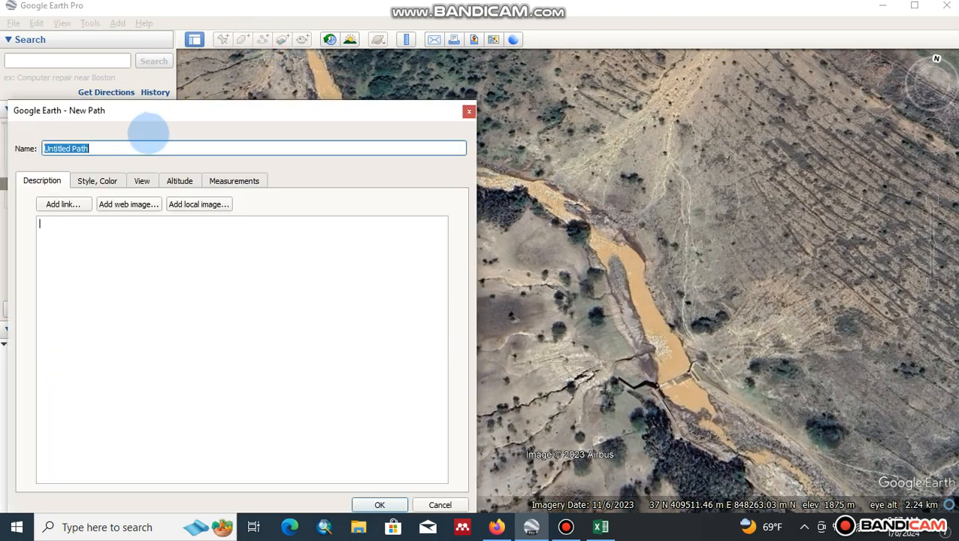
{"action": "left_click", "coordinate": [98, 175]}
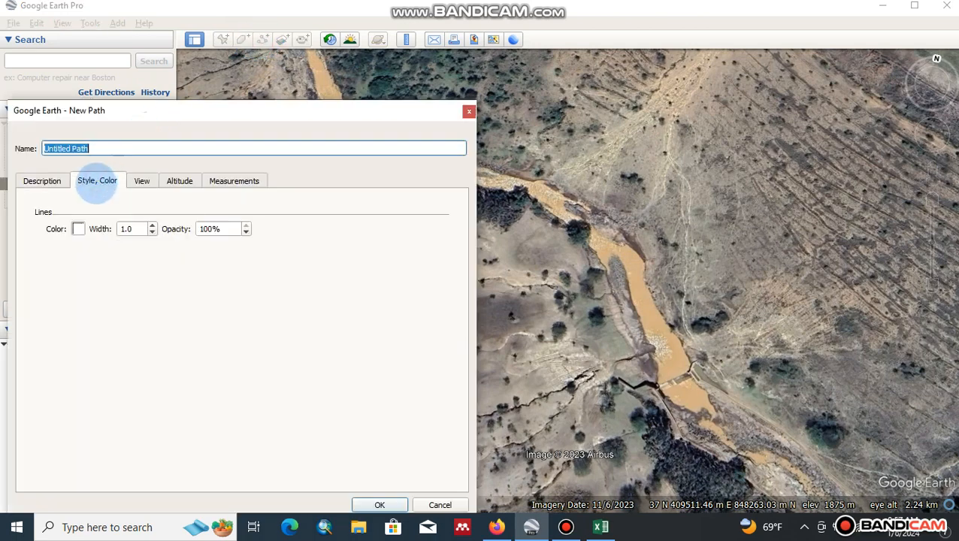
{"action": "left_click", "coordinate": [76, 229]}
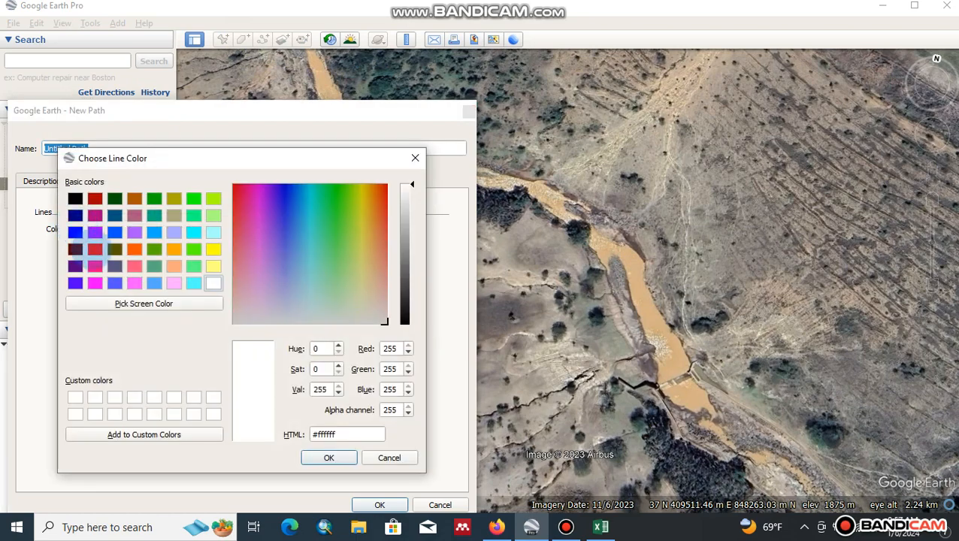
{"action": "left_click", "coordinate": [94, 248]}
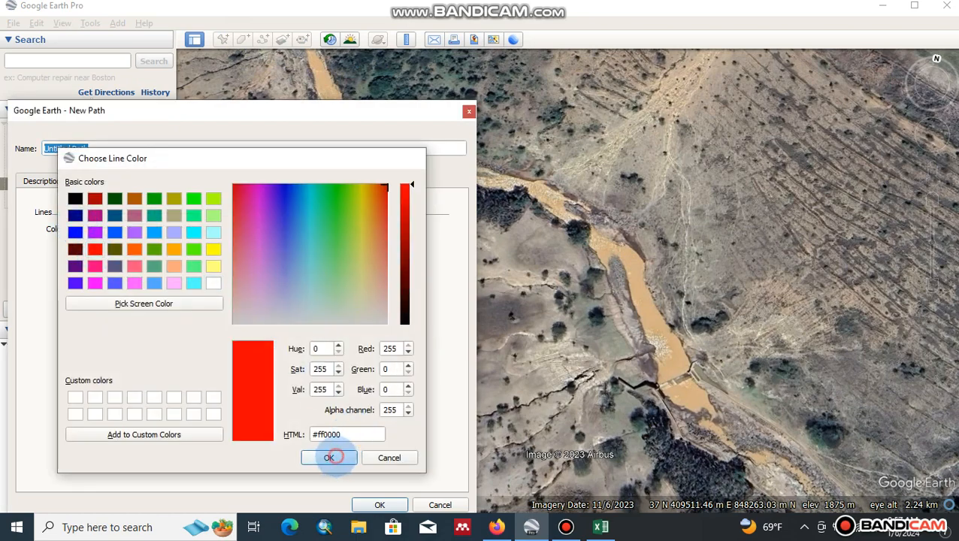
{"action": "left_click", "coordinate": [329, 457]}
{"action": "double_click", "coordinate": [133, 229]}
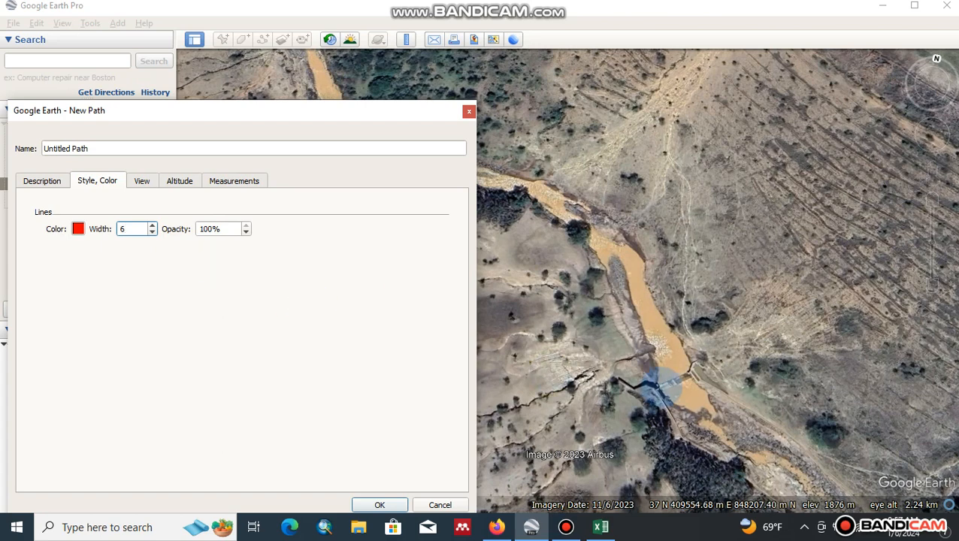
Name the new path Elevation.
{"action": "left_click_drag", "start_coordinate": [89, 148], "coordinate": [11, 147]}
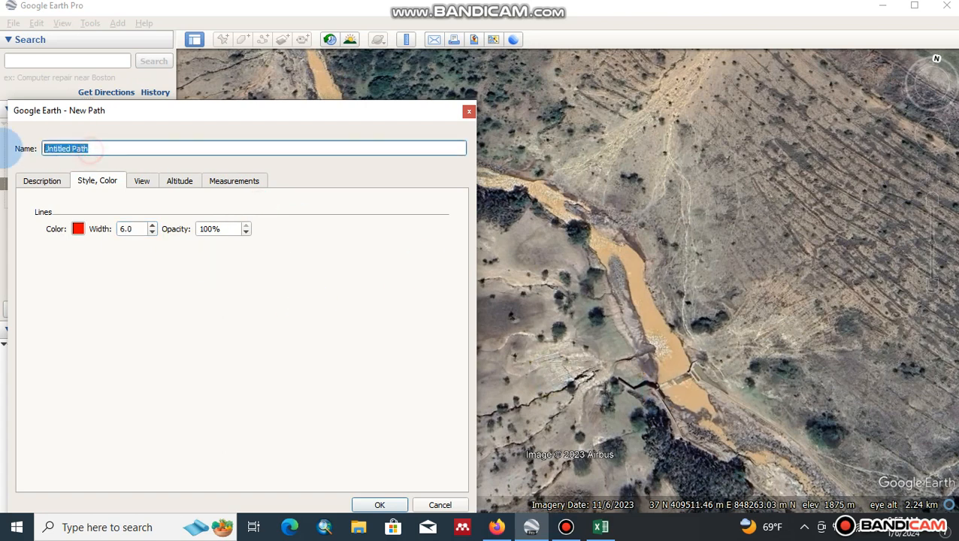
{"action": "type", "text": "evation"}
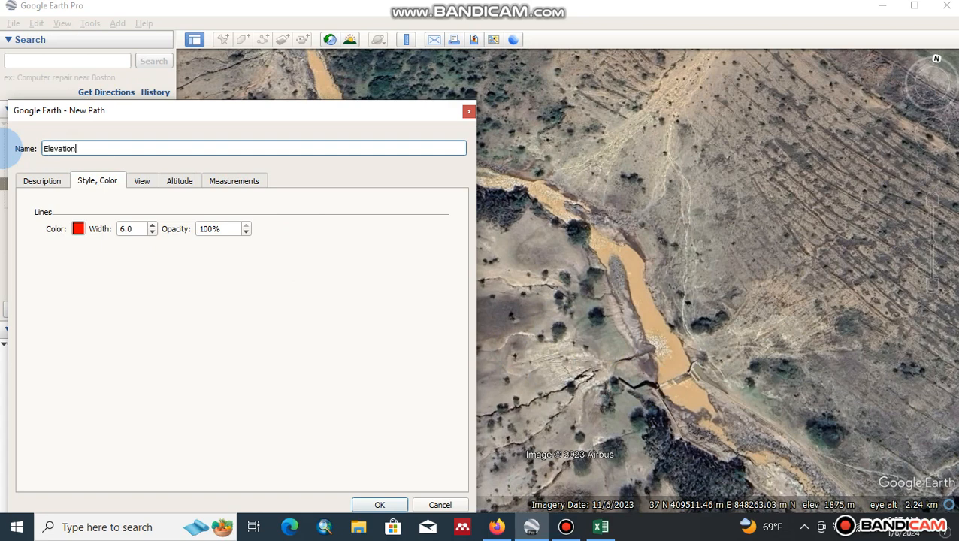
{"action": "left_click", "coordinate": [48, 149]}
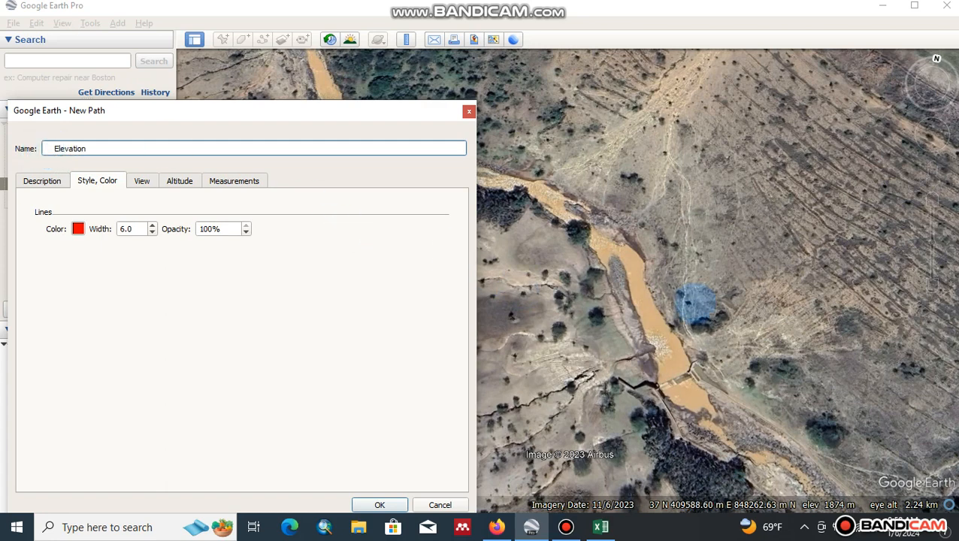
Trace the first section of the path upstream along the river, starting at the weir and following the first bend.
{"action": "left_click", "coordinate": [669, 373]}
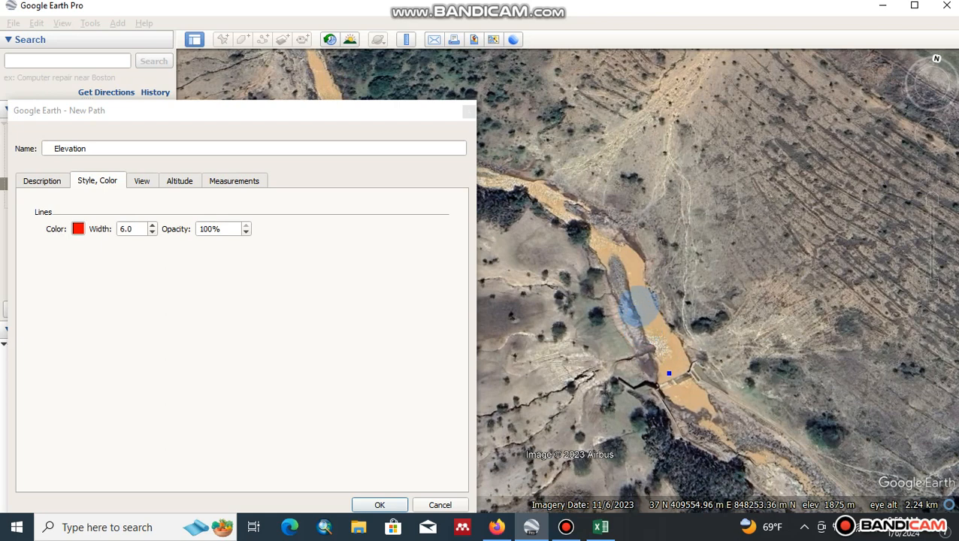
{"action": "left_click", "coordinate": [638, 298]}
{"action": "left_click", "coordinate": [615, 247]}
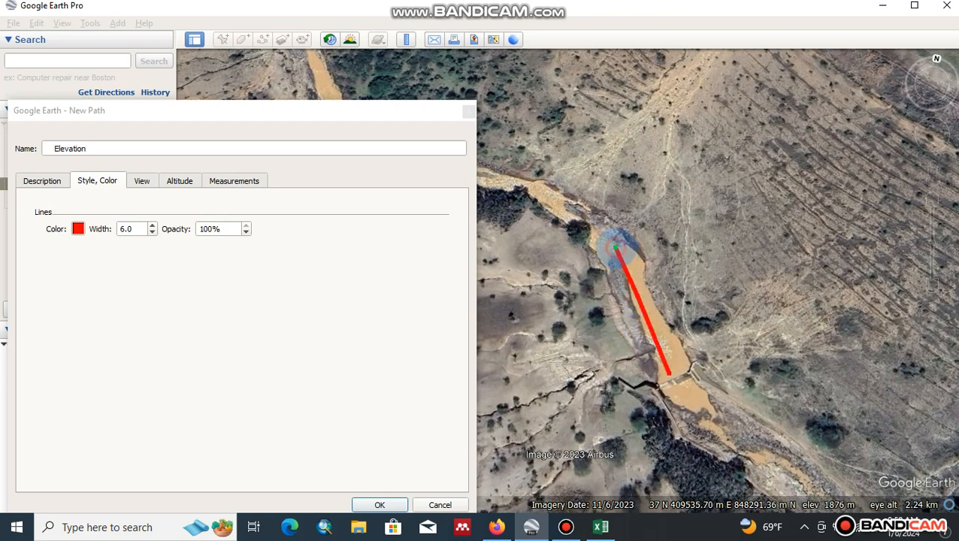
{"action": "left_click", "coordinate": [568, 216]}
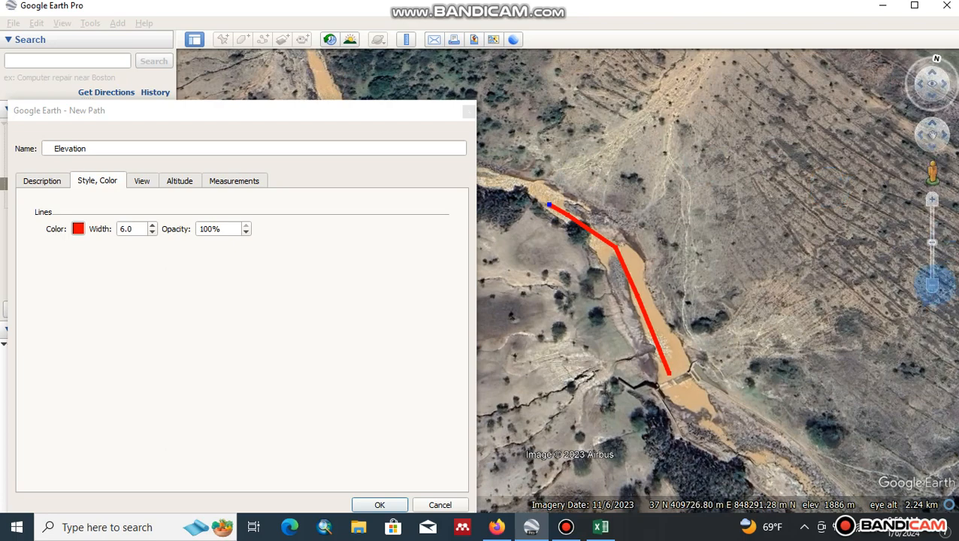
{"action": "left_click", "coordinate": [932, 284]}
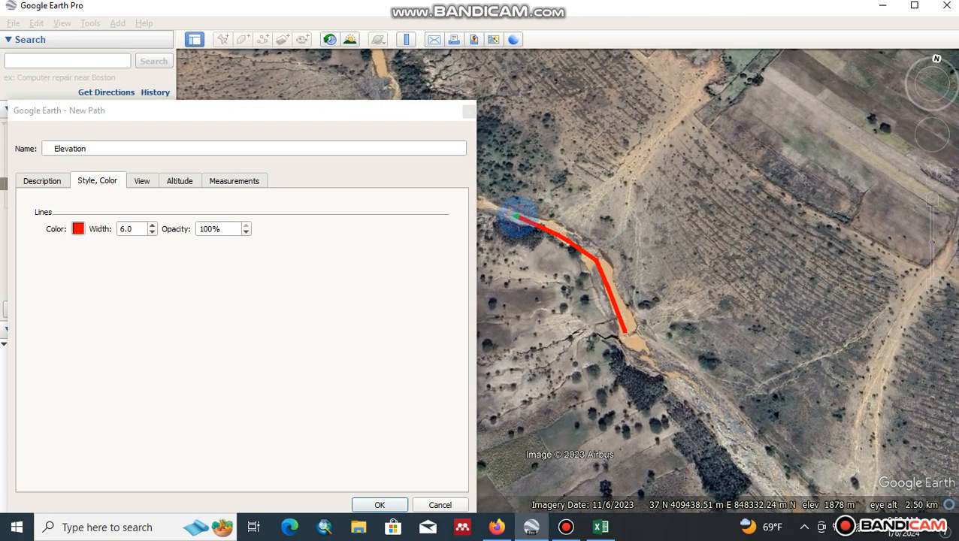
{"action": "left_click", "coordinate": [932, 200]}
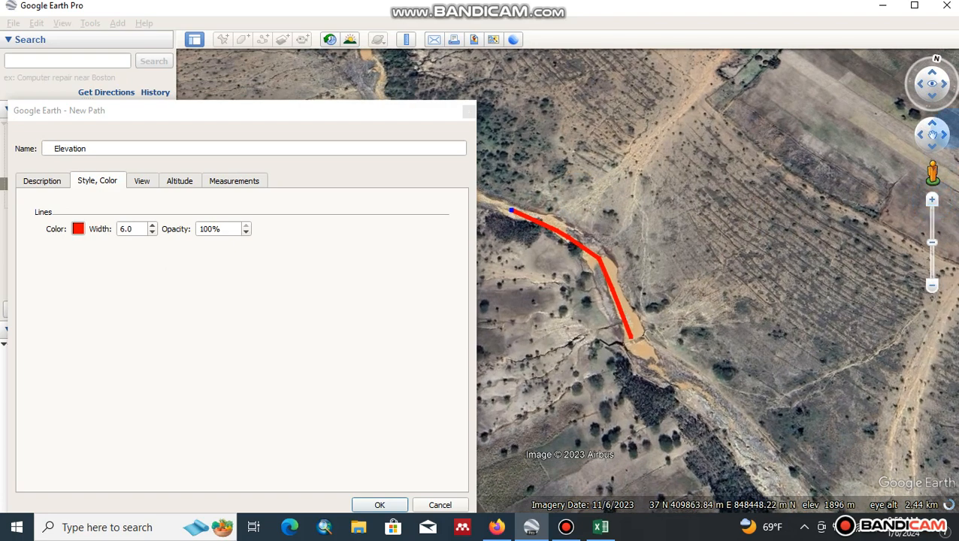
Extend the path upstream along the river channel through the next bend, up to the densely wooded bank.
{"action": "left_click", "coordinate": [932, 145]}
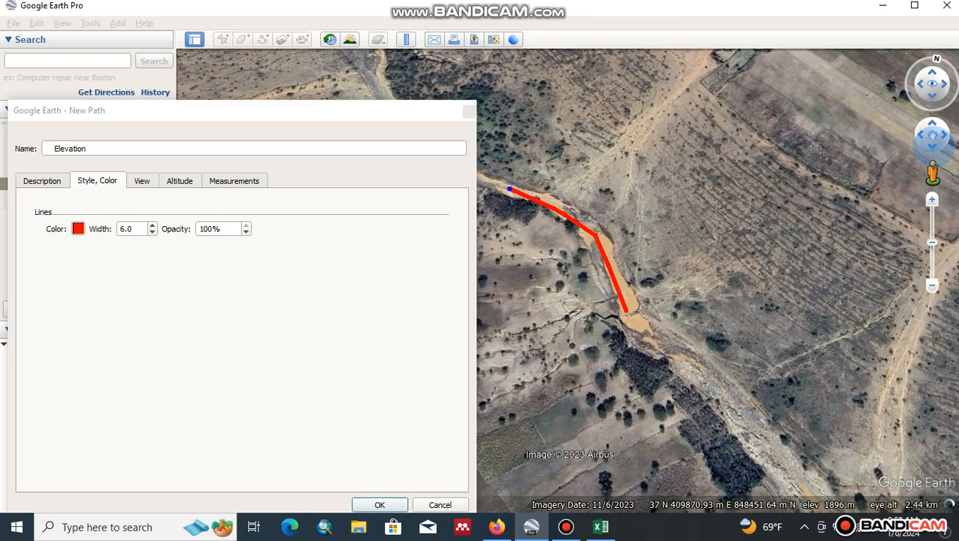
{"action": "left_click", "coordinate": [933, 123]}
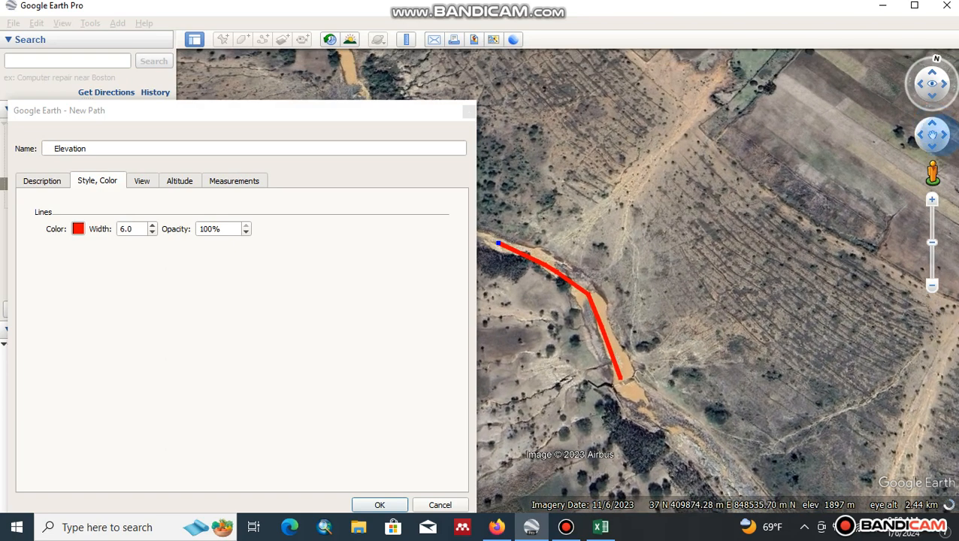
{"action": "left_click", "coordinate": [944, 134]}
{"action": "left_click", "coordinate": [919, 134]}
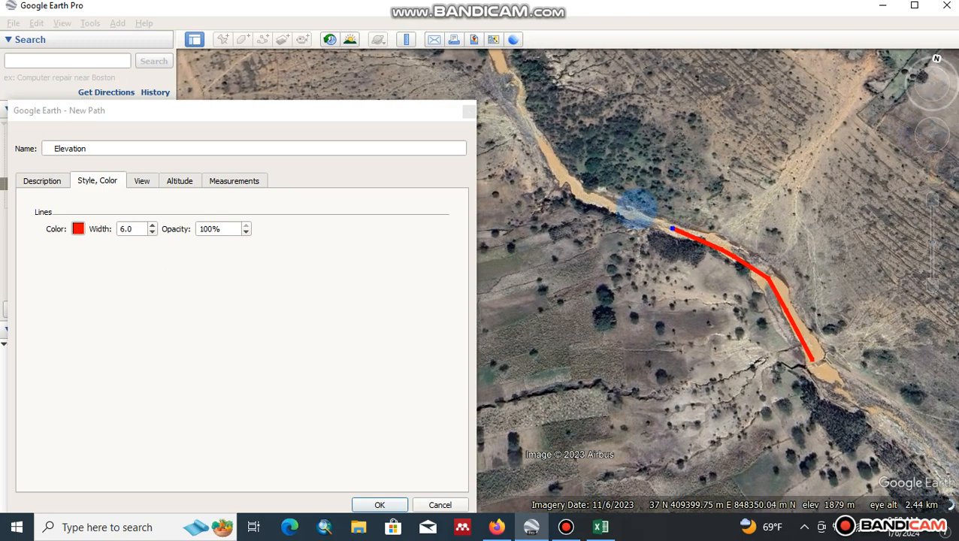
{"action": "left_click_drag", "start_coordinate": [596, 200], "coordinate": [564, 180]}
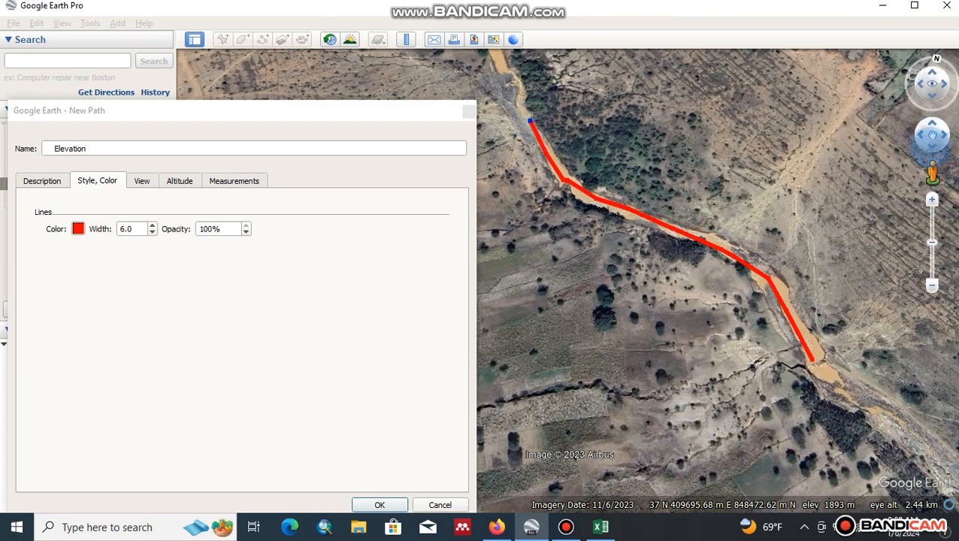
Extend the path upstream past the densely wooded bank and along the straight river reach beside the farm plots.
{"action": "left_click", "coordinate": [932, 142]}
{"action": "left_click", "coordinate": [931, 124]}
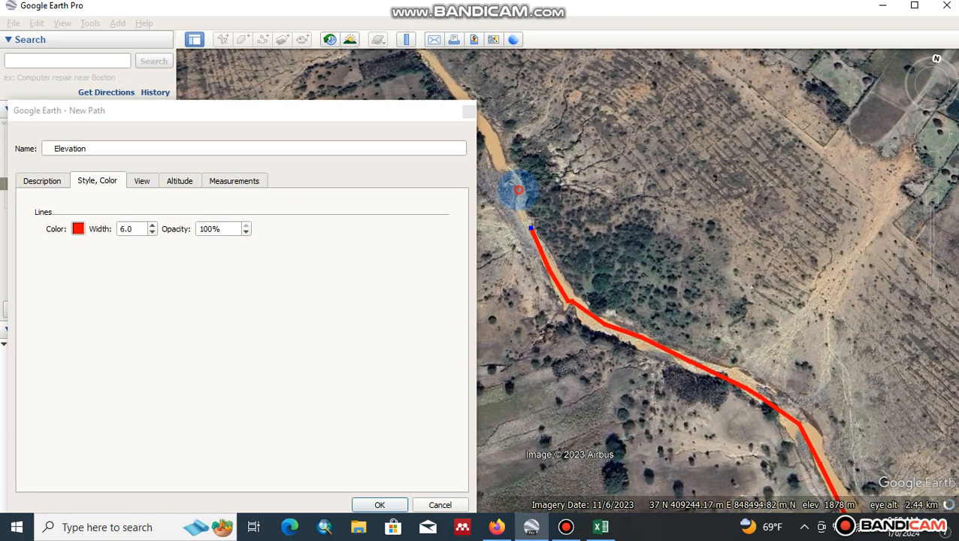
{"action": "left_click", "coordinate": [517, 190]}
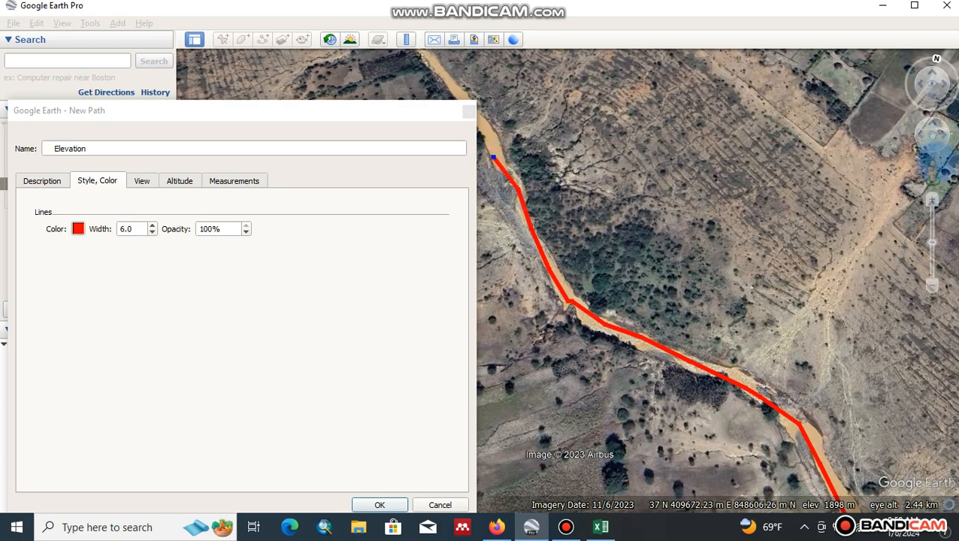
{"action": "left_click", "coordinate": [931, 123]}
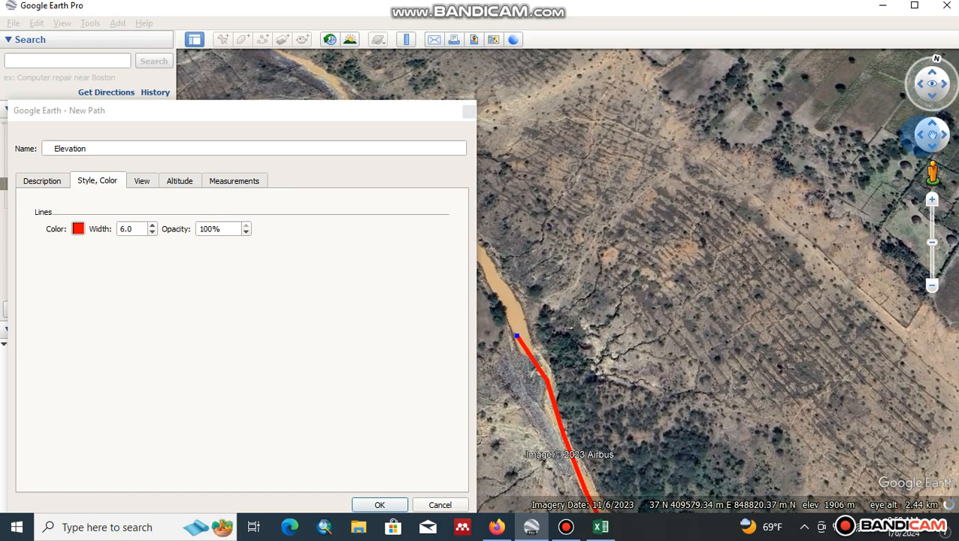
{"action": "left_click", "coordinate": [930, 135]}
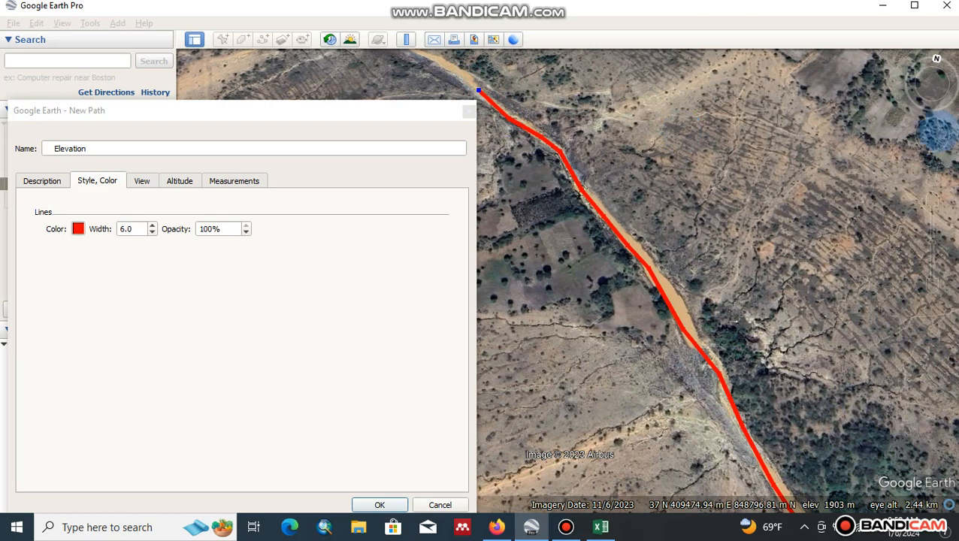
Continue the path upstream from the farm plots, around the sharp river curve and up to the next bend.
{"action": "left_click", "coordinate": [933, 123]}
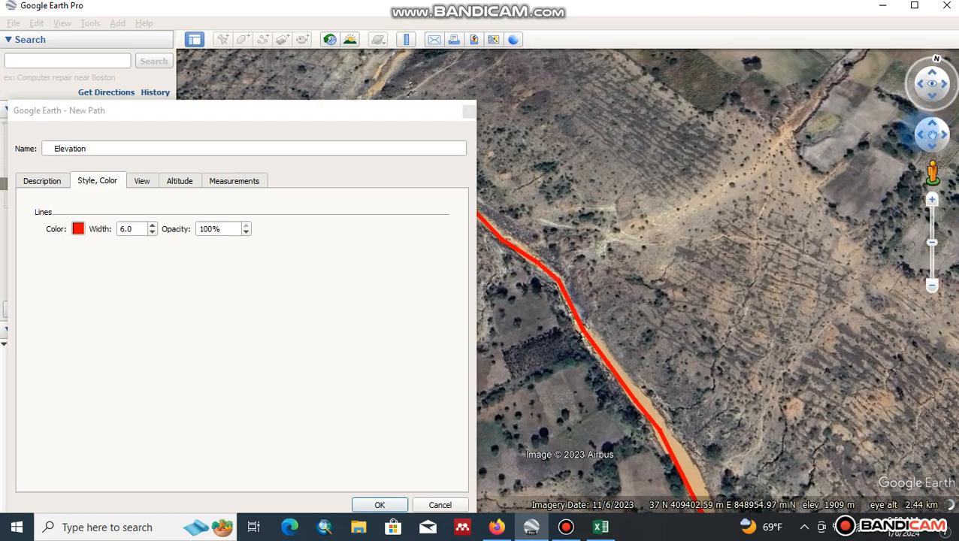
{"action": "left_click", "coordinate": [920, 134]}
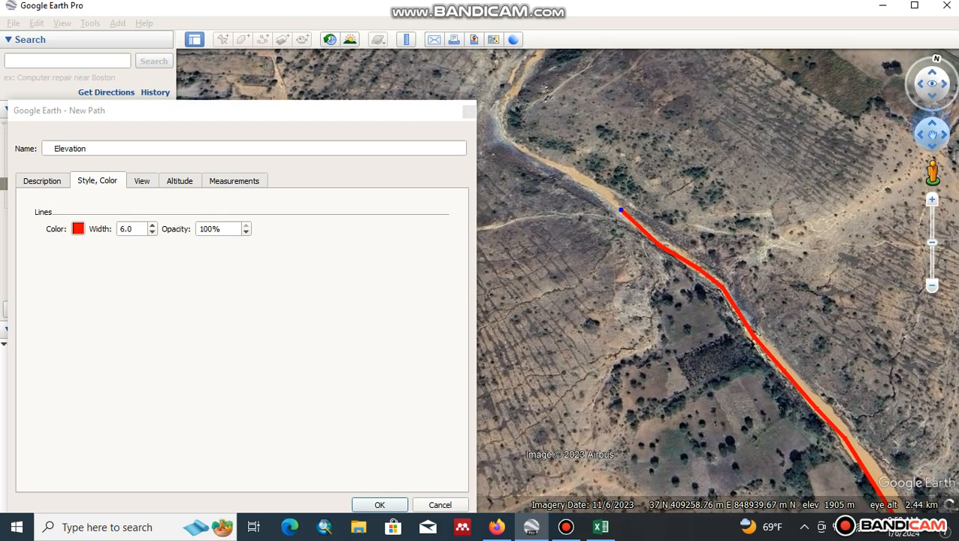
{"action": "left_click", "coordinate": [932, 123]}
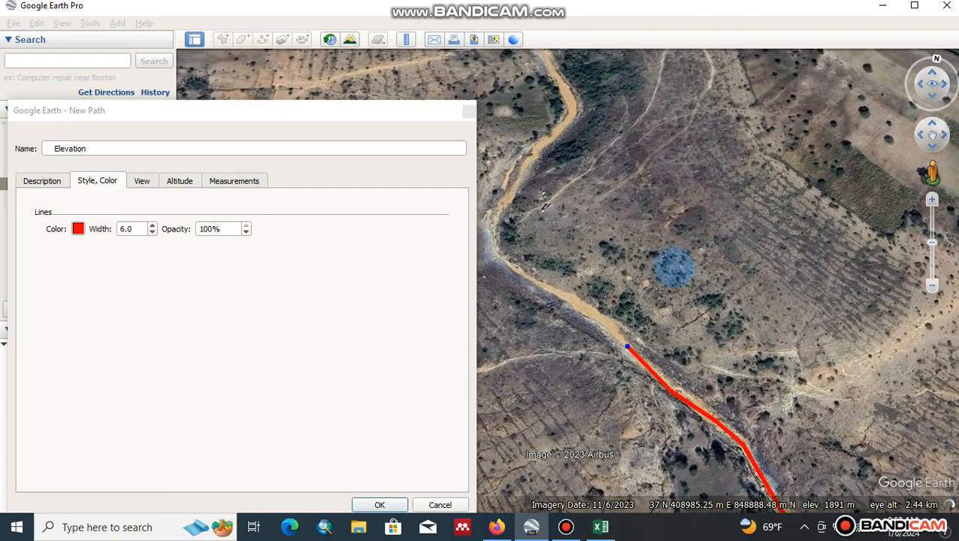
{"action": "left_click", "coordinate": [610, 327]}
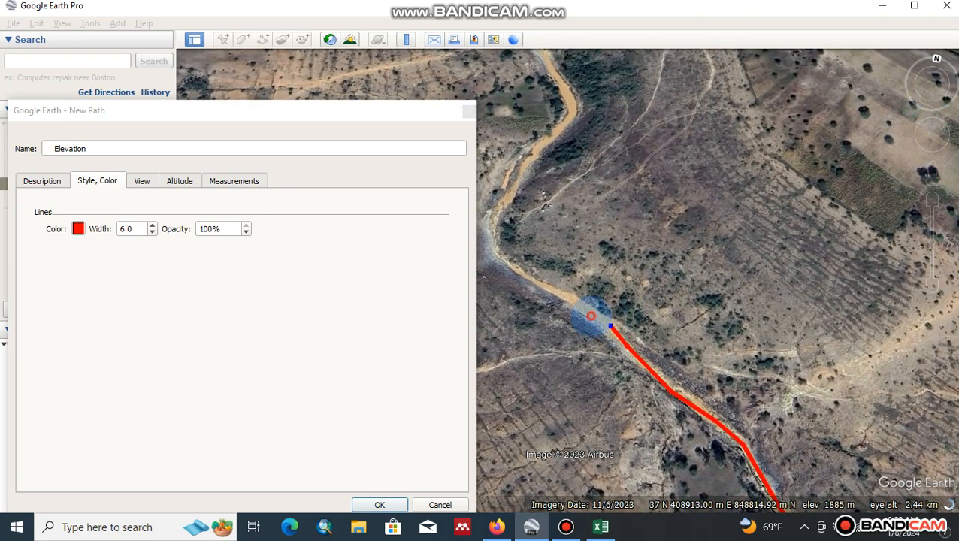
{"action": "left_click", "coordinate": [591, 317]}
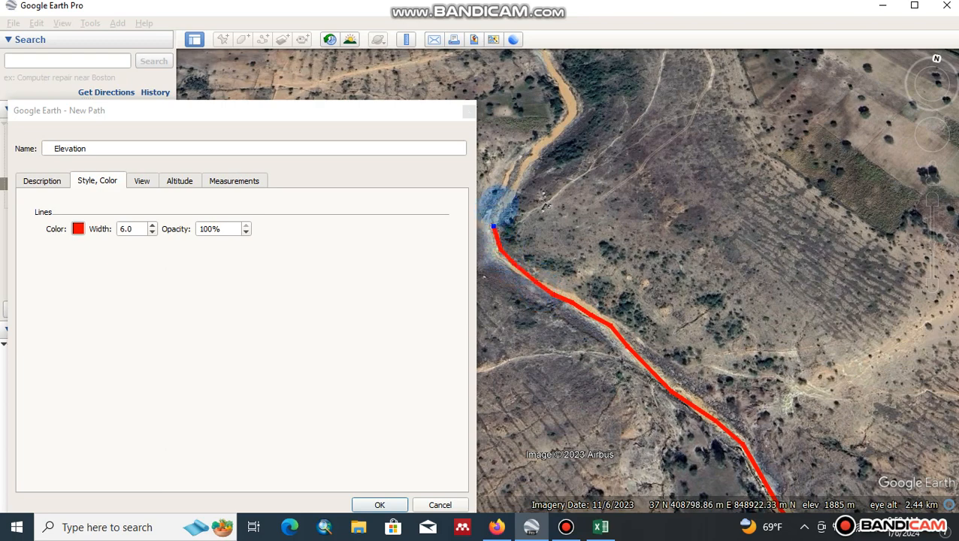
{"action": "left_click", "coordinate": [498, 204]}
{"action": "left_click", "coordinate": [515, 182]}
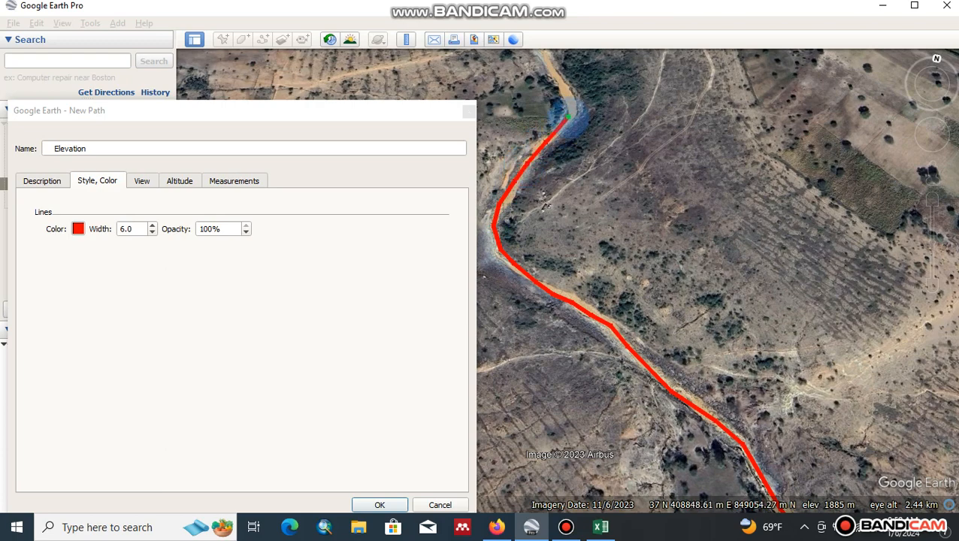
Trace the path around the bend beside the small field and wooded bank, following the river as it curves northwest.
{"action": "left_click", "coordinate": [930, 119]}
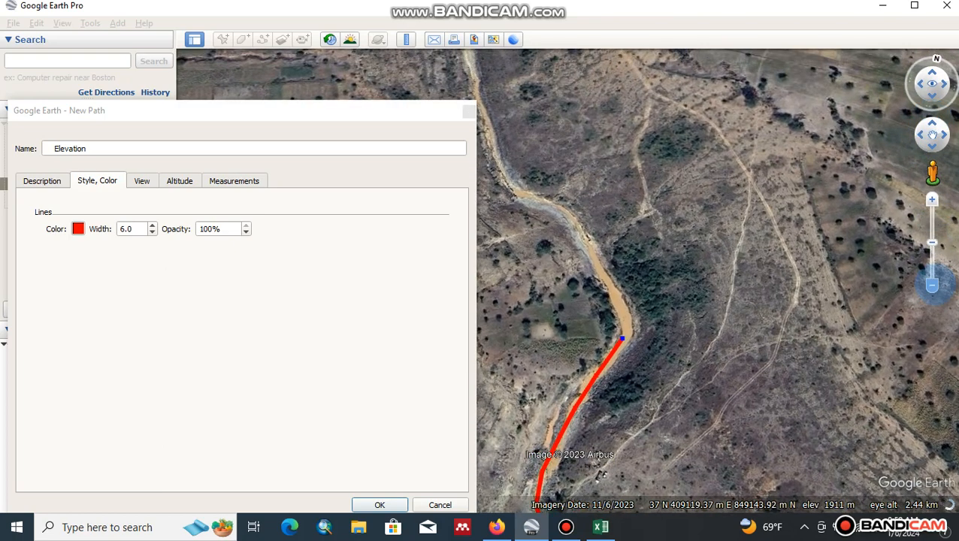
{"action": "scroll", "coordinate": [569, 271], "scroll_direction": "up", "scroll_amount": 3}
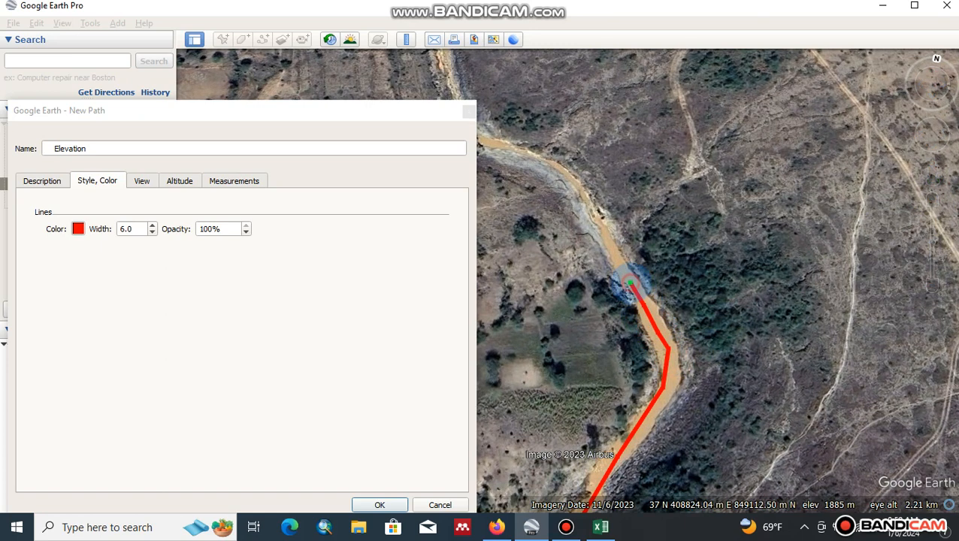
{"action": "left_click", "coordinate": [601, 234]}
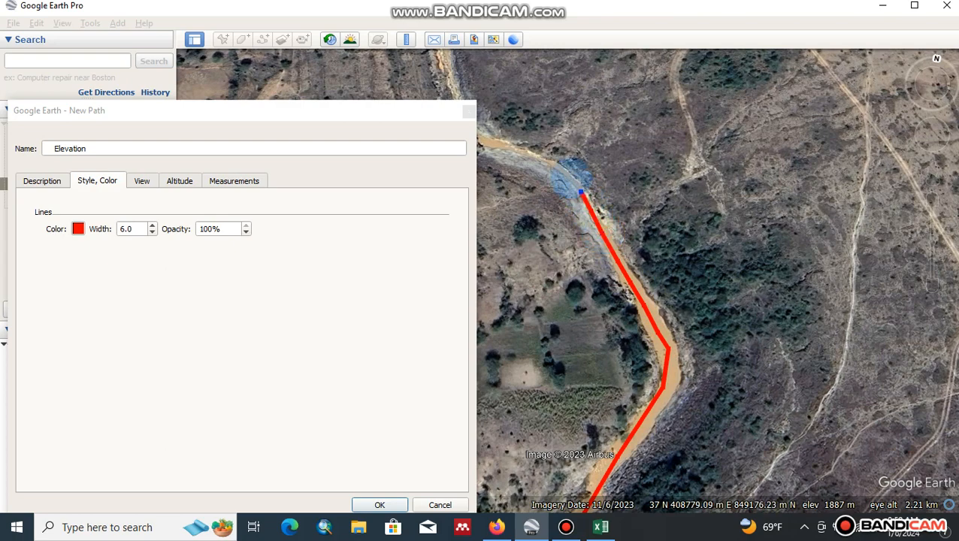
{"action": "left_click", "coordinate": [571, 177]}
{"action": "left_click", "coordinate": [551, 166]}
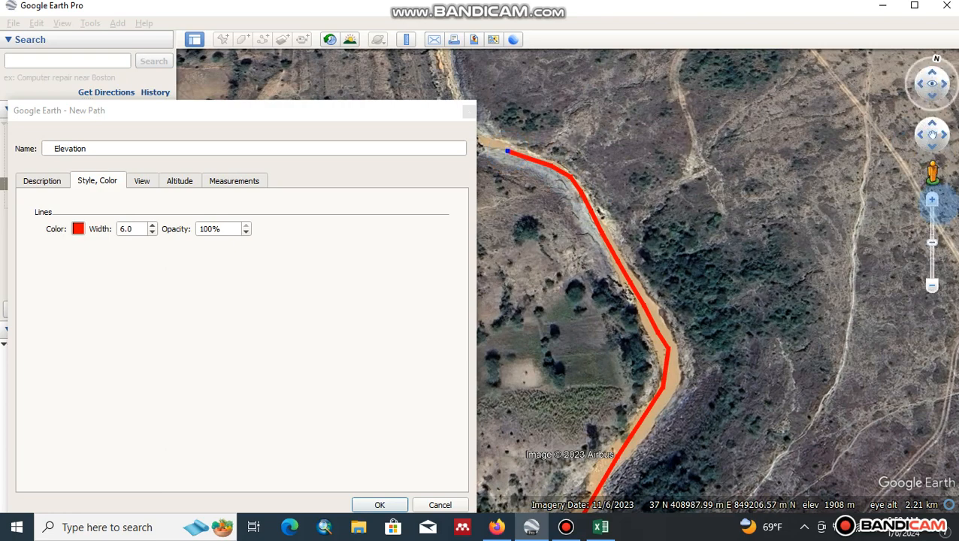
Trace the last section of the path up the narrow, rocky river channel and finish the Elevation path.
{"action": "left_click", "coordinate": [930, 125]}
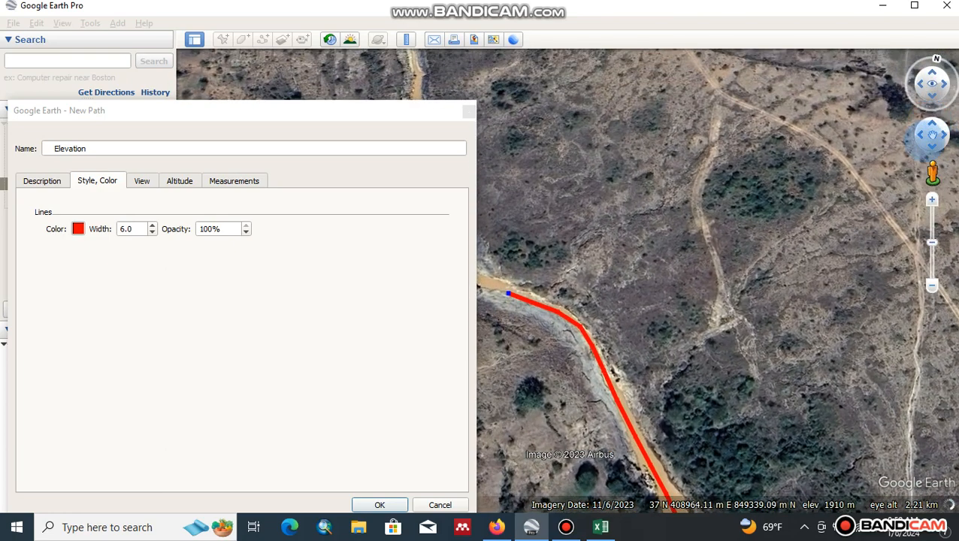
{"action": "left_click", "coordinate": [919, 134]}
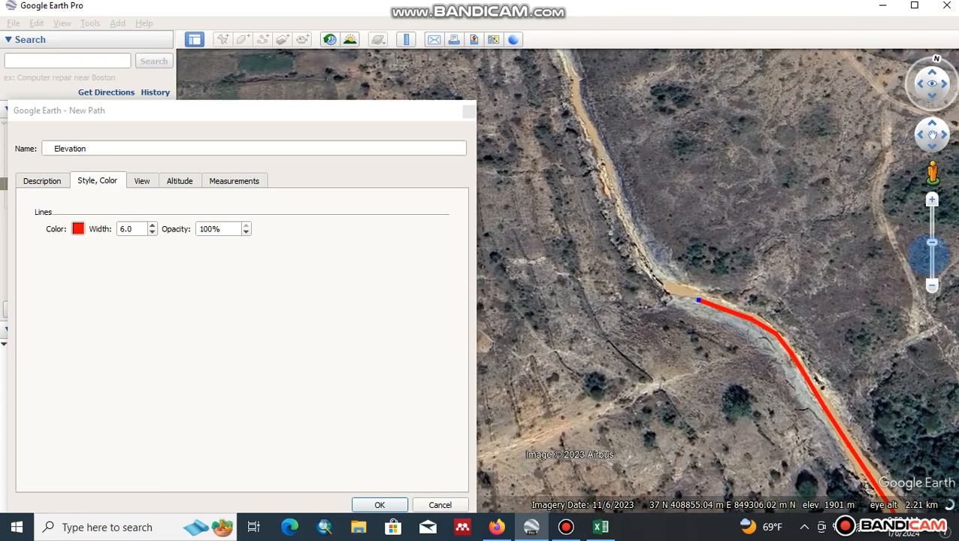
{"action": "left_click", "coordinate": [932, 199]}
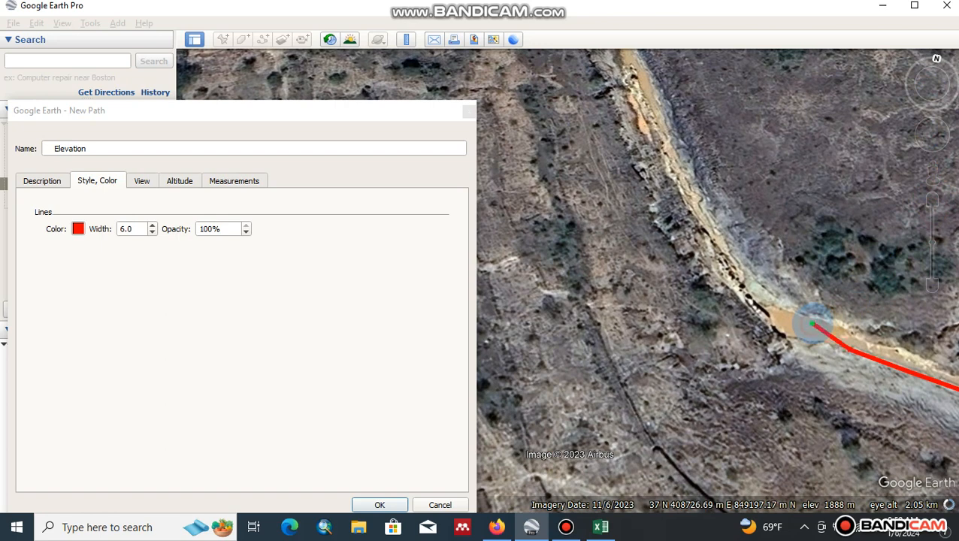
{"action": "left_click", "coordinate": [746, 289]}
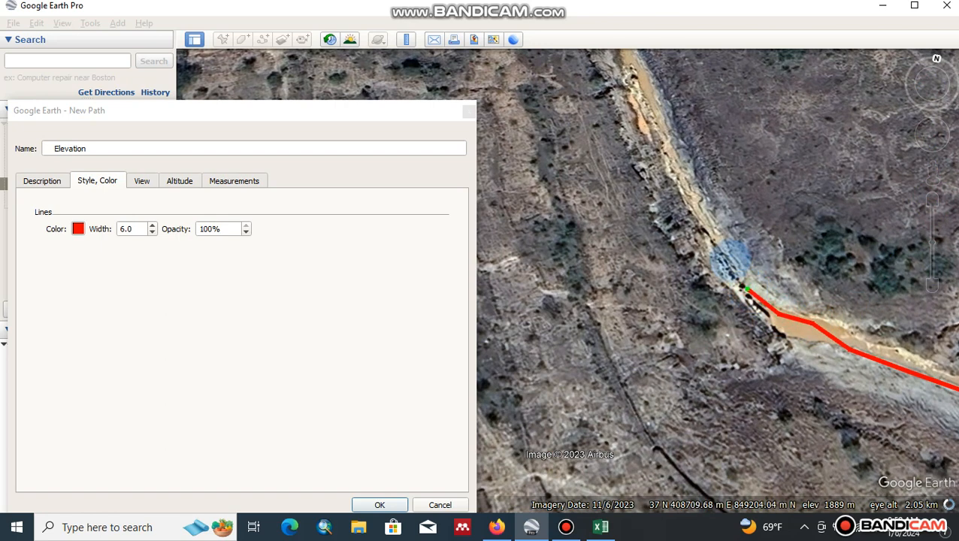
{"action": "left_click", "coordinate": [707, 221]}
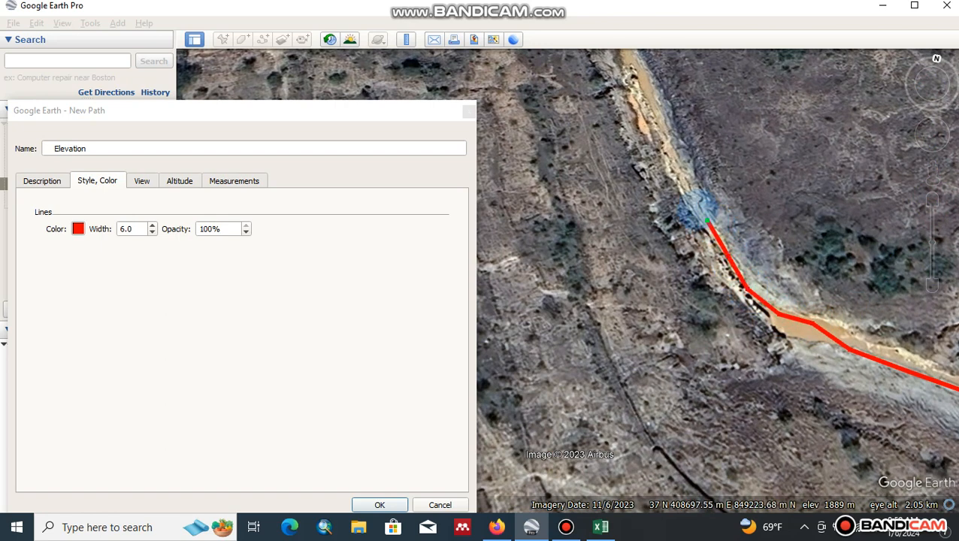
{"action": "left_click", "coordinate": [676, 158]}
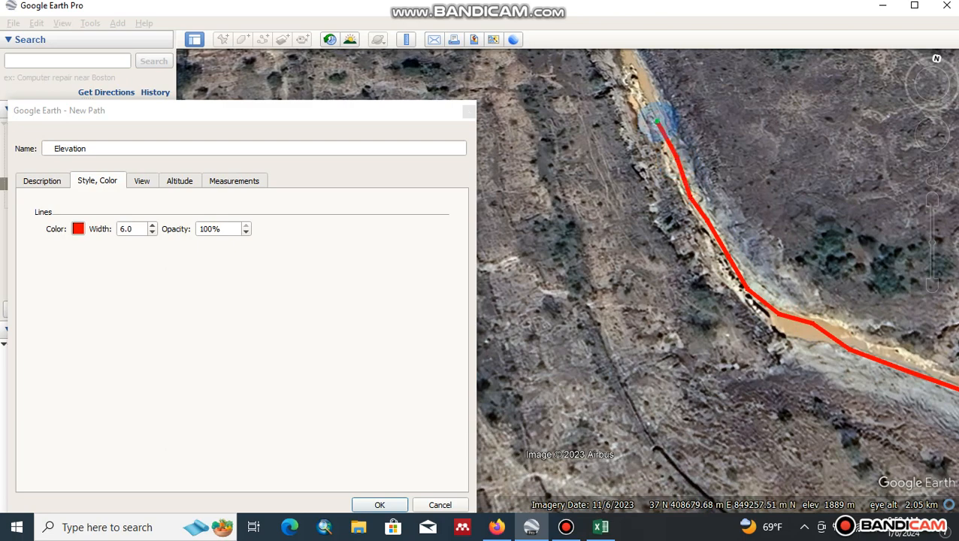
{"action": "left_click", "coordinate": [640, 87]}
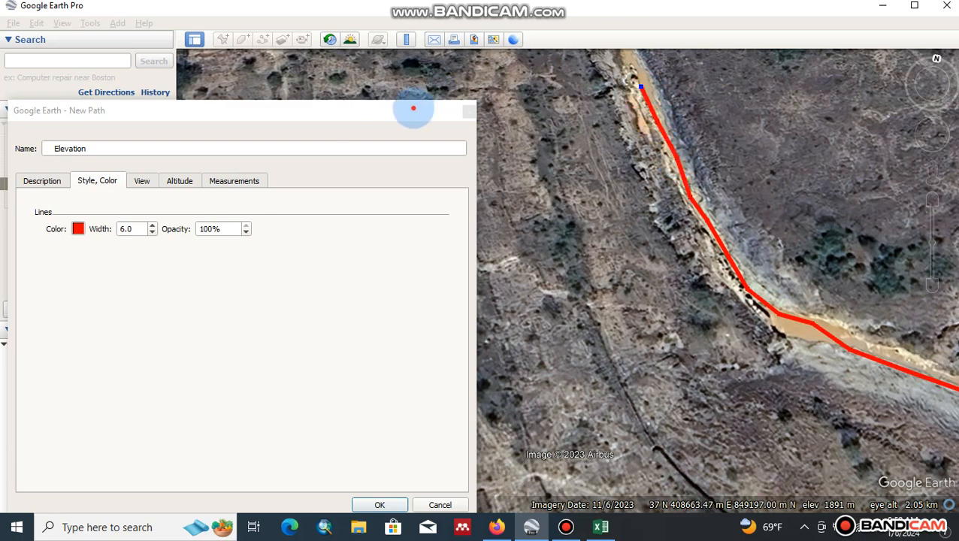
{"action": "left_click_drag", "start_coordinate": [413, 108], "coordinate": [484, 17]}
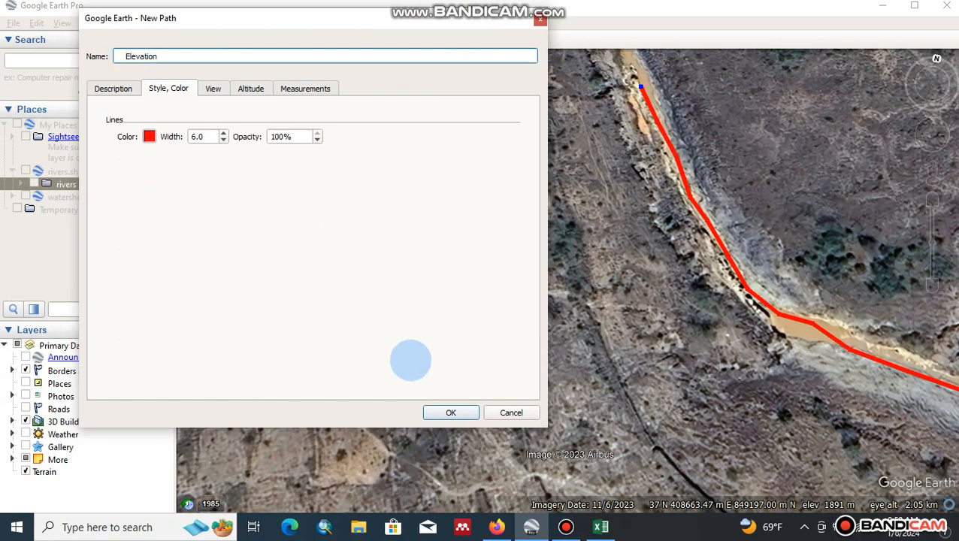
{"action": "left_click", "coordinate": [451, 413]}
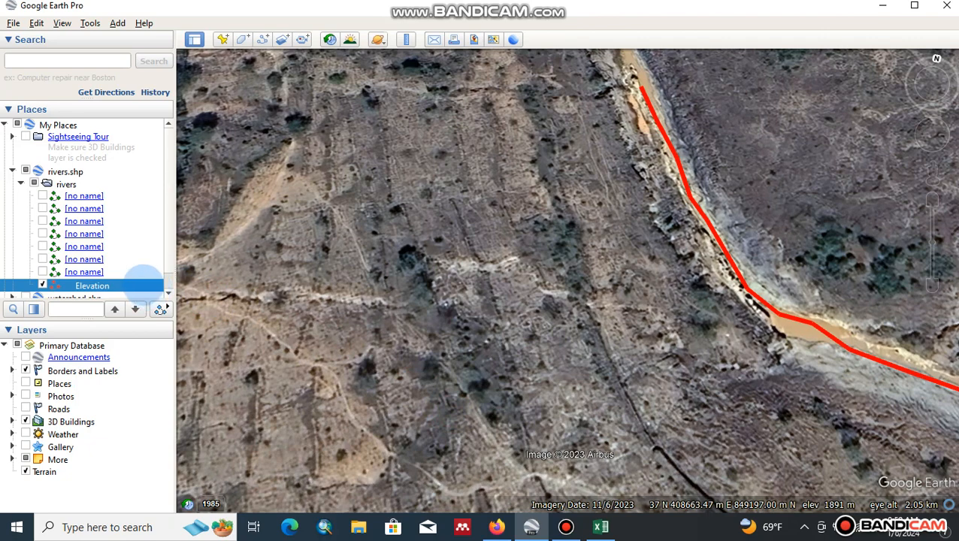
Save the Elevation path to the Desktop as a Kml (*.kml) file named Elevation.
{"action": "right_click", "coordinate": [143, 280]}
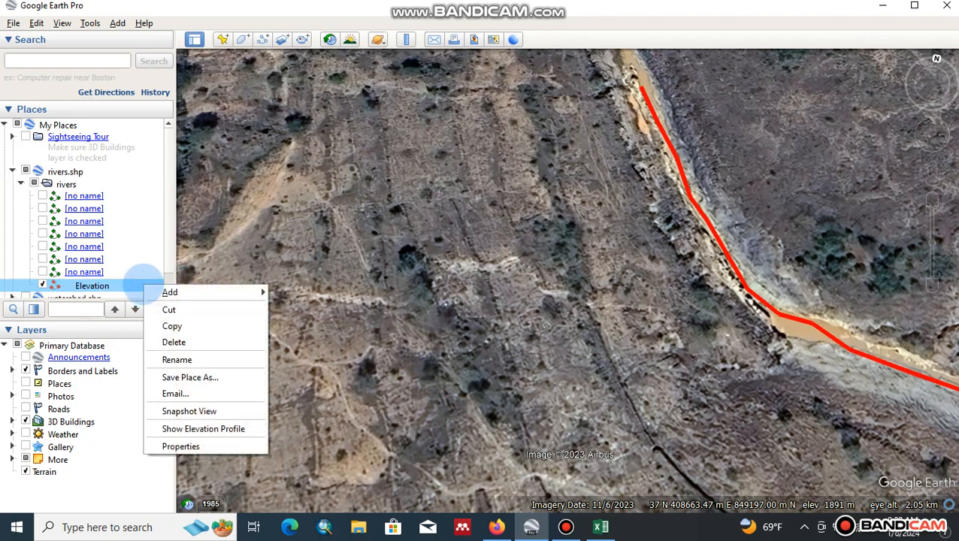
{"action": "left_click", "coordinate": [200, 377]}
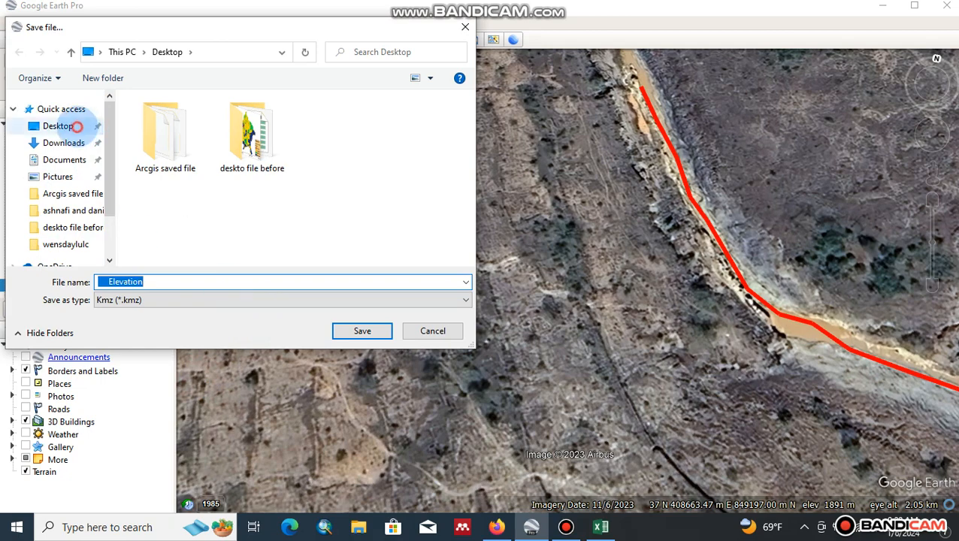
{"action": "left_click", "coordinate": [81, 124]}
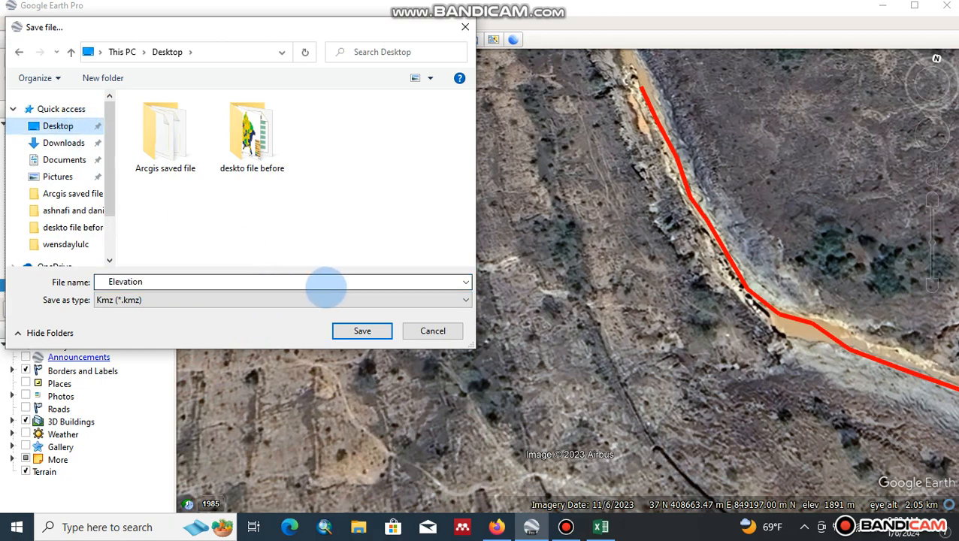
{"action": "left_click", "coordinate": [465, 300]}
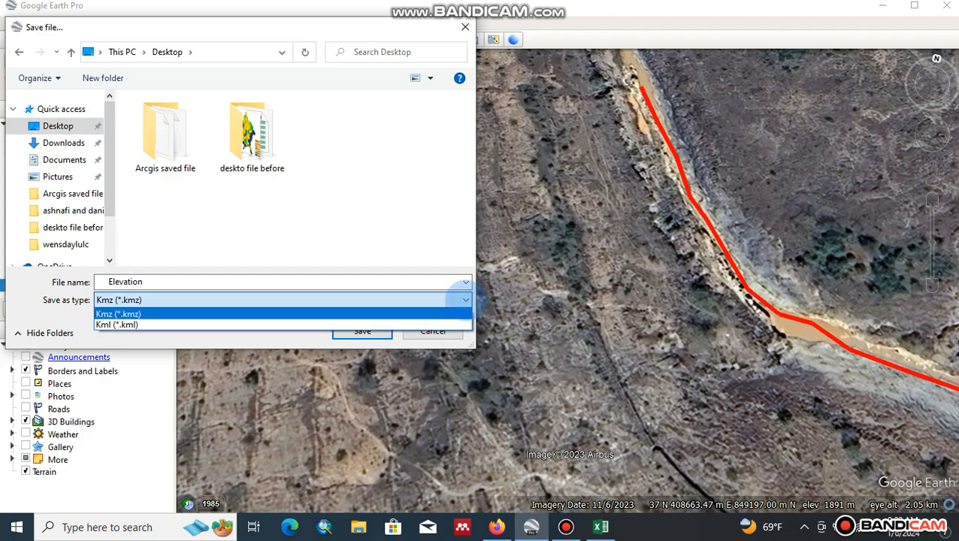
{"action": "left_click", "coordinate": [428, 322]}
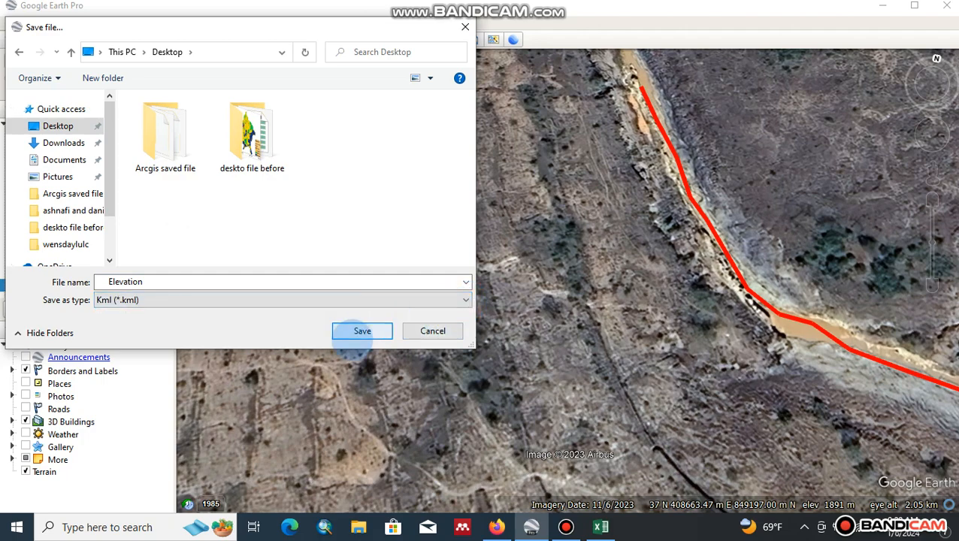
{"action": "left_click", "coordinate": [358, 330]}
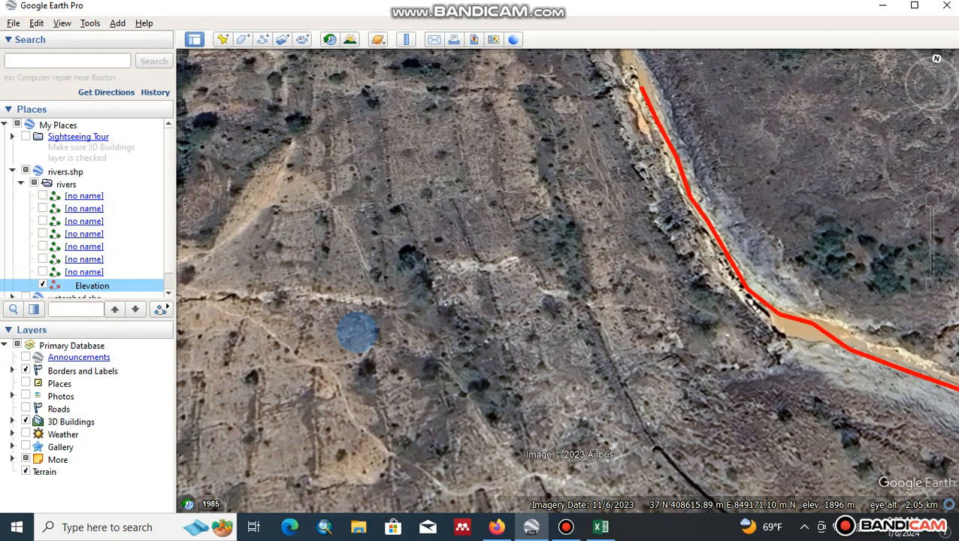
{"action": "left_click", "coordinate": [497, 527]}
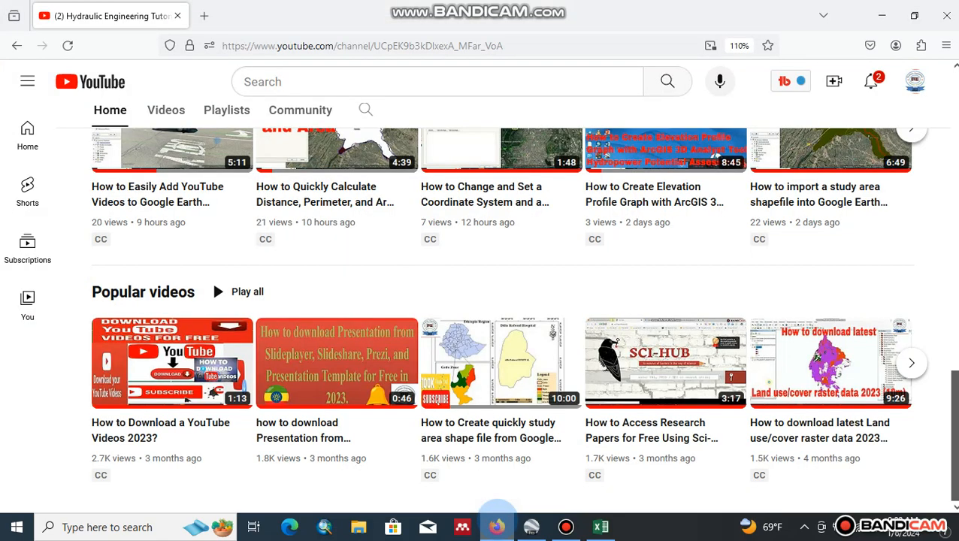
{"action": "left_click_drag", "start_coordinate": [954, 395], "coordinate": [937, 100]}
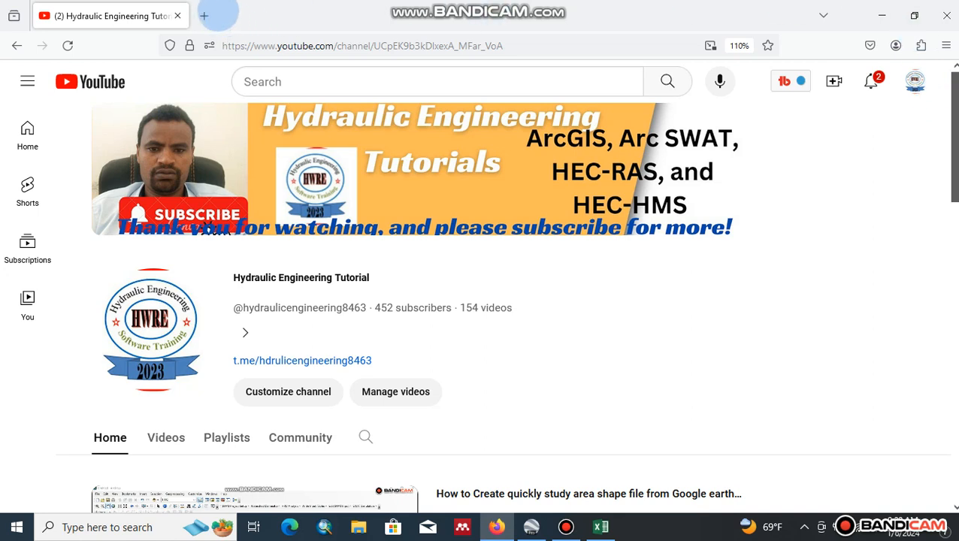
{"action": "left_click", "coordinate": [204, 16]}
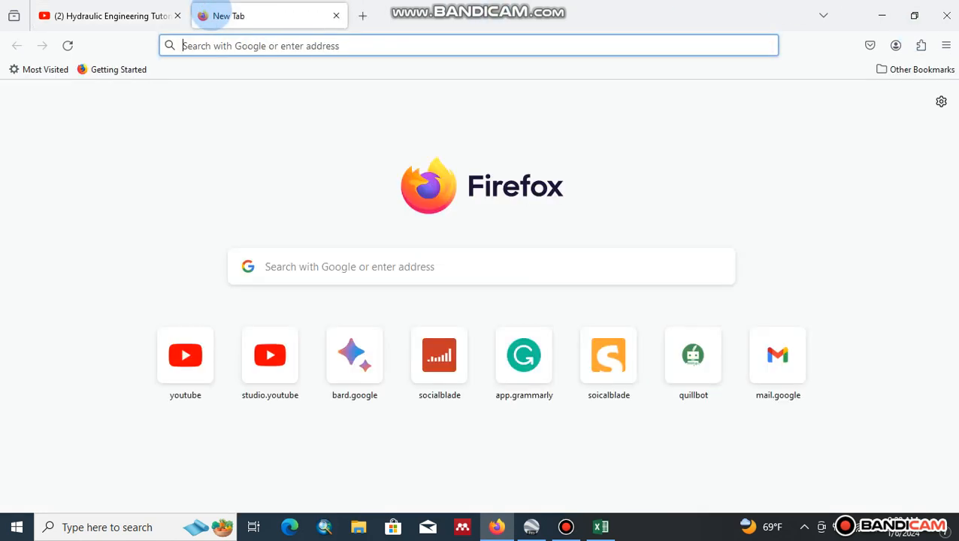
{"action": "type", "text": "https://www.gpsvisualizer.com/elevation"}
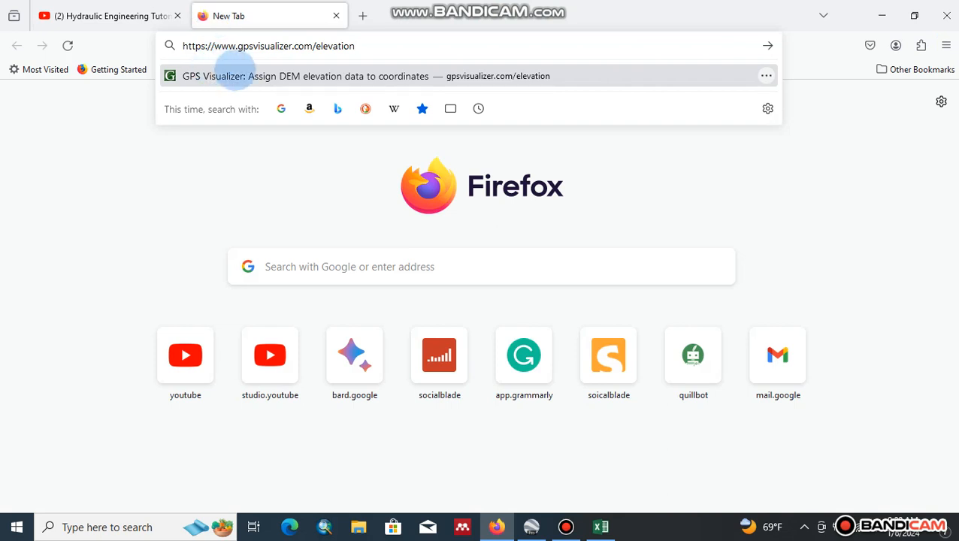
{"action": "left_click", "coordinate": [237, 75]}
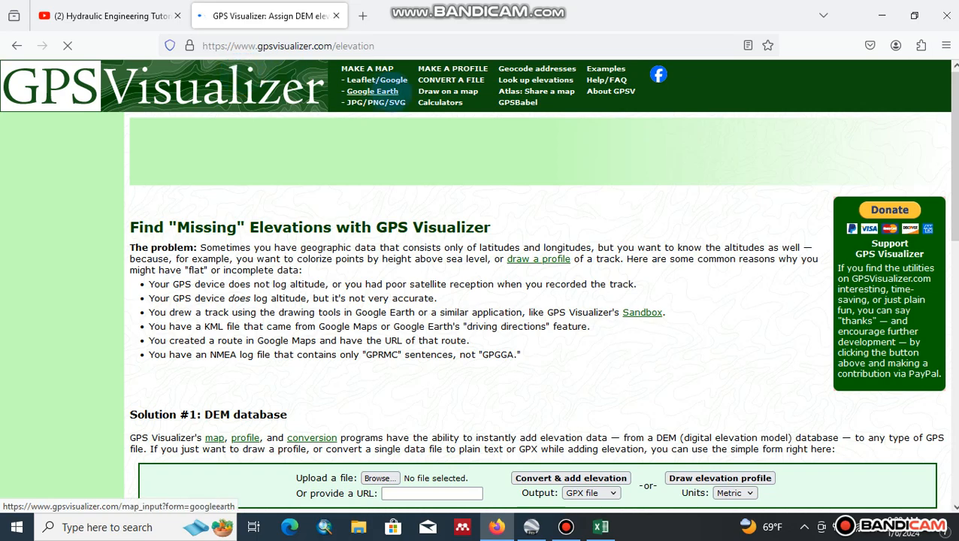
{"action": "scroll", "coordinate": [944, 113], "scroll_direction": "down", "scroll_amount": 3}
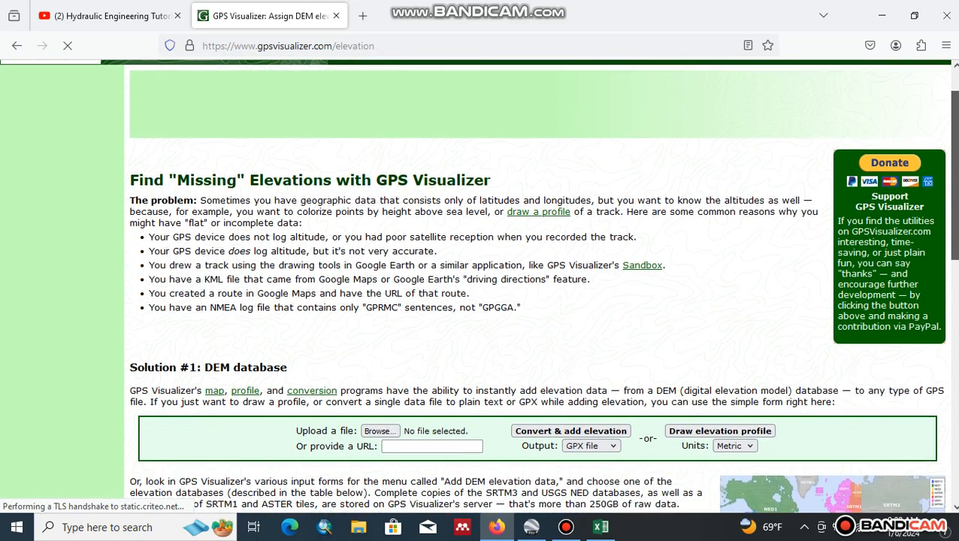
Select Elevation.kml from the Desktop as the upload file in the DEM database form.
{"action": "scroll", "coordinate": [948, 225], "scroll_direction": "down", "scroll_amount": 2}
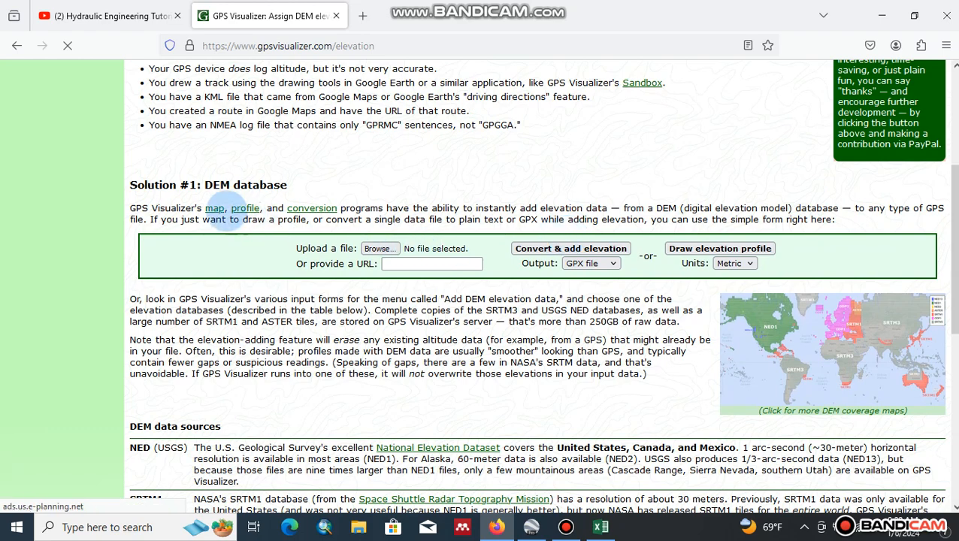
{"action": "left_click_drag", "start_coordinate": [204, 181], "coordinate": [285, 186]}
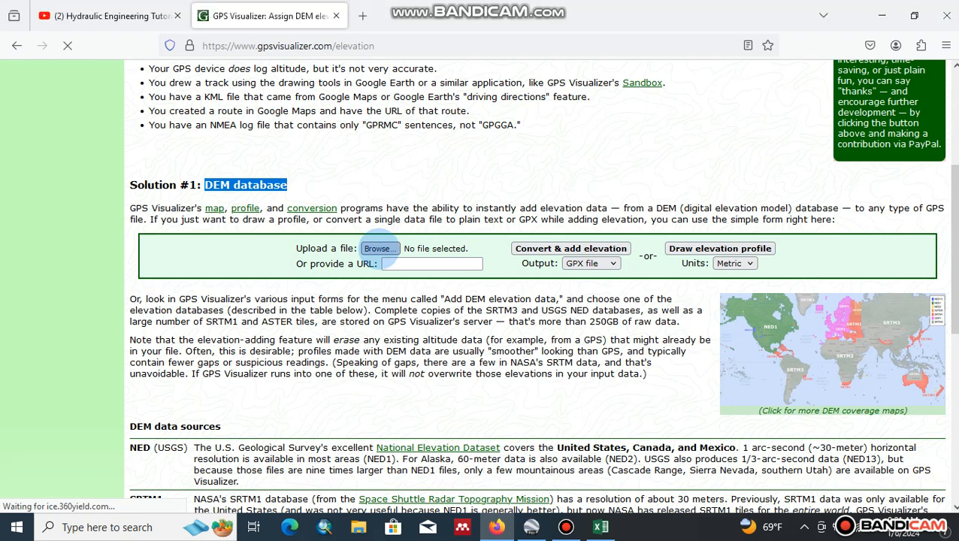
{"action": "left_click", "coordinate": [379, 248]}
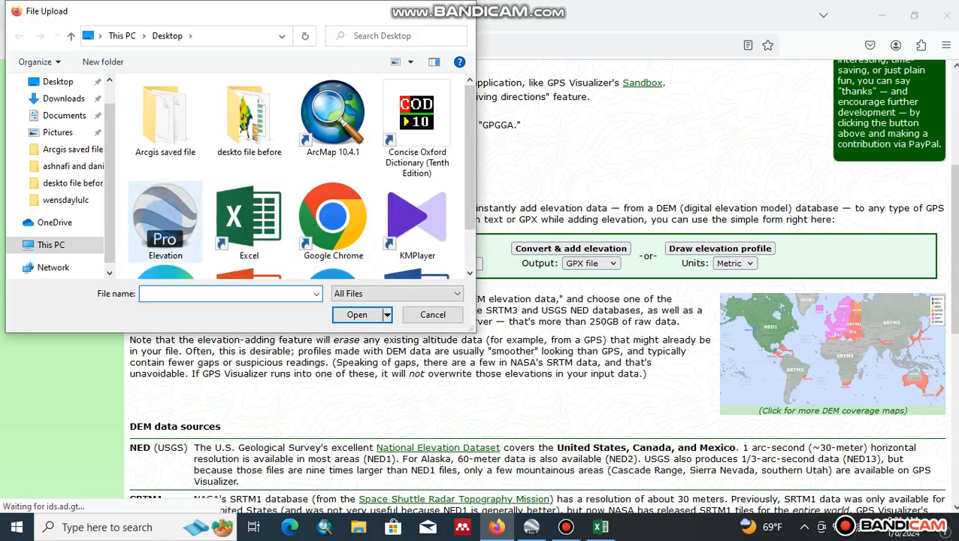
{"action": "left_click", "coordinate": [184, 222]}
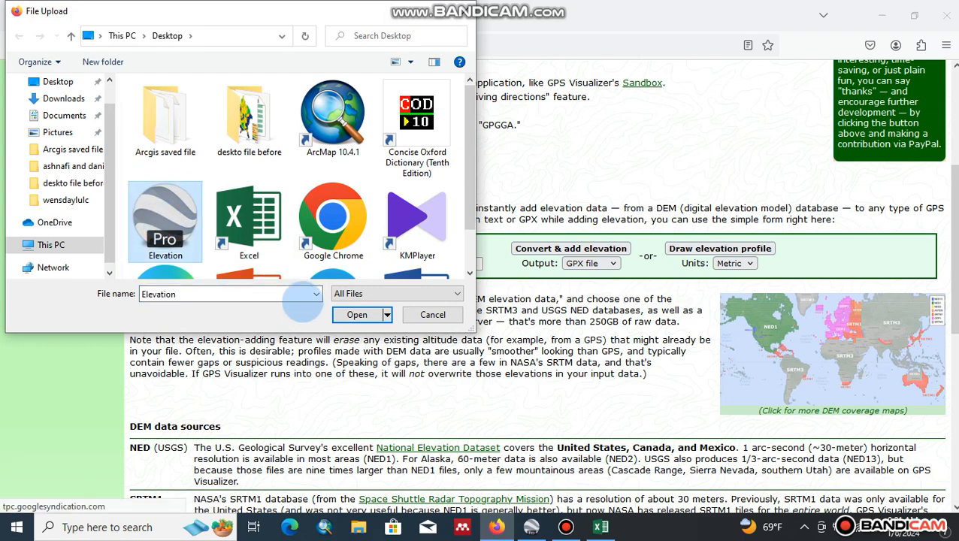
{"action": "left_click", "coordinate": [357, 314]}
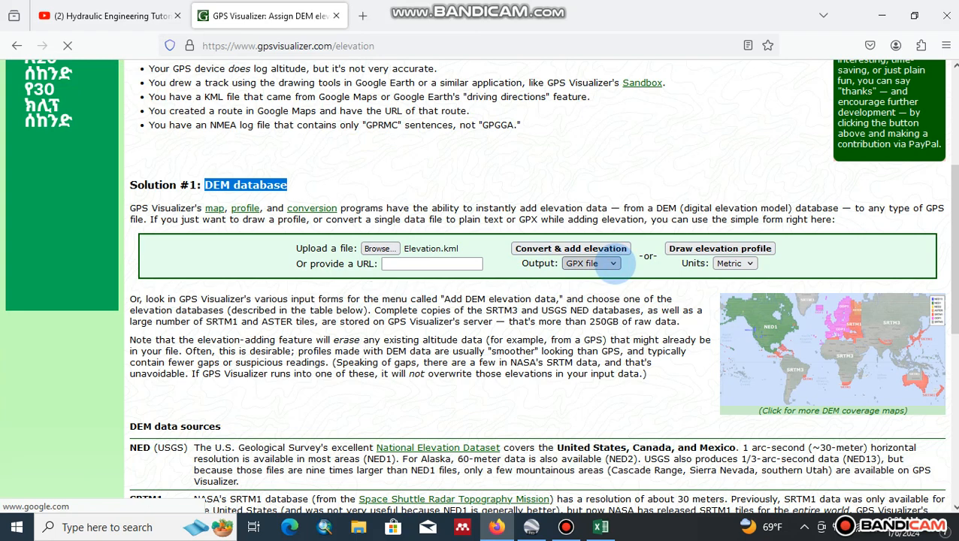
Set the conversion output to Plain text and convert the uploaded file with elevation data added.
{"action": "left_click", "coordinate": [613, 264]}
{"action": "scroll", "coordinate": [613, 267], "scroll_direction": "down", "scroll_amount": 5}
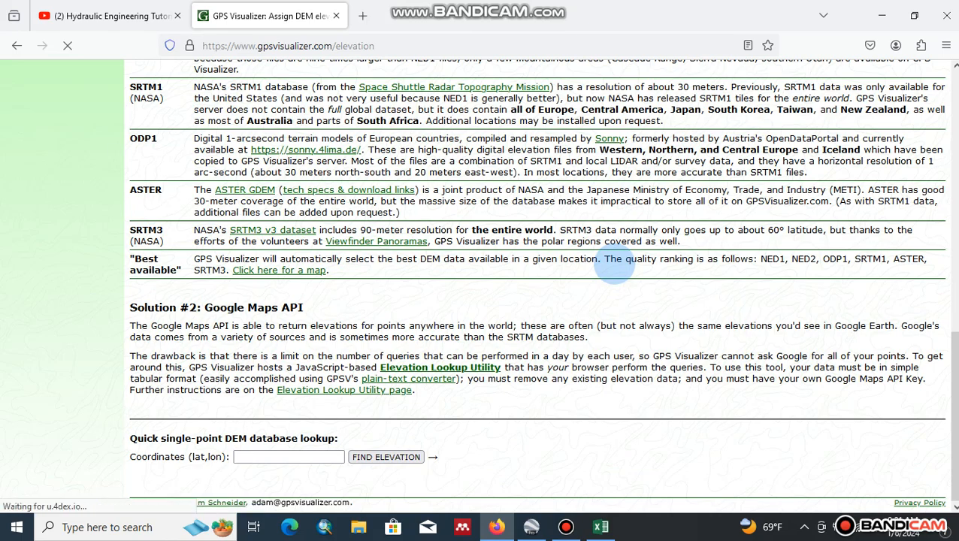
{"action": "left_click_drag", "start_coordinate": [952, 391], "coordinate": [953, 226]}
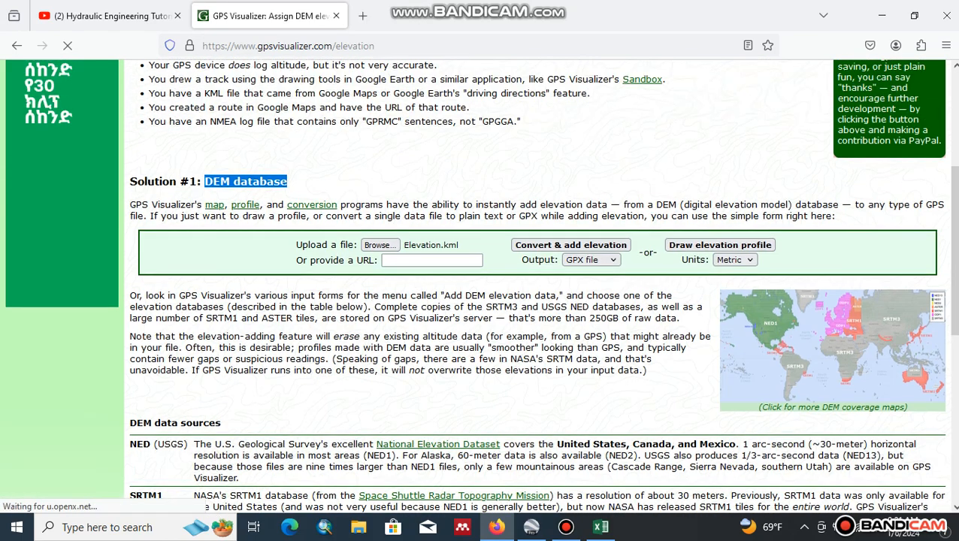
{"action": "left_click", "coordinate": [608, 260]}
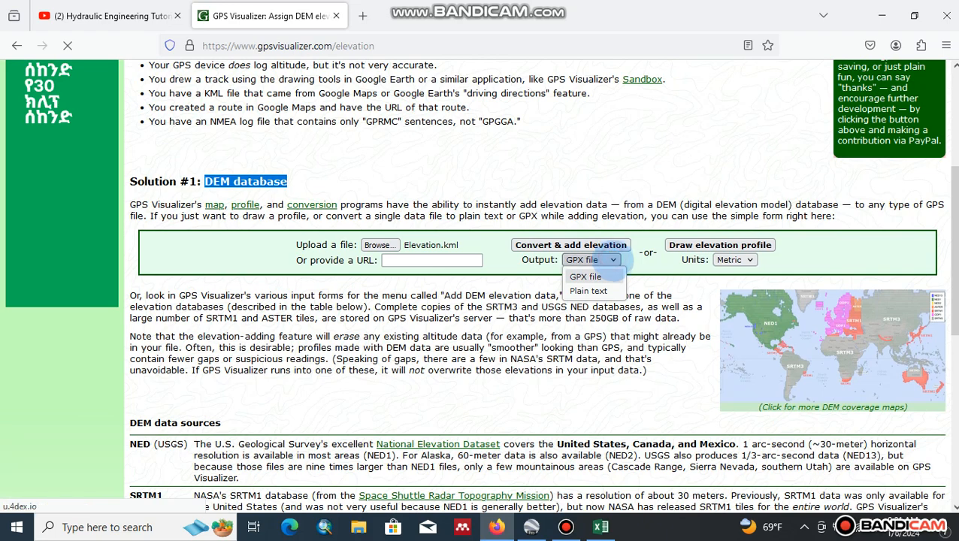
{"action": "left_click", "coordinate": [597, 290]}
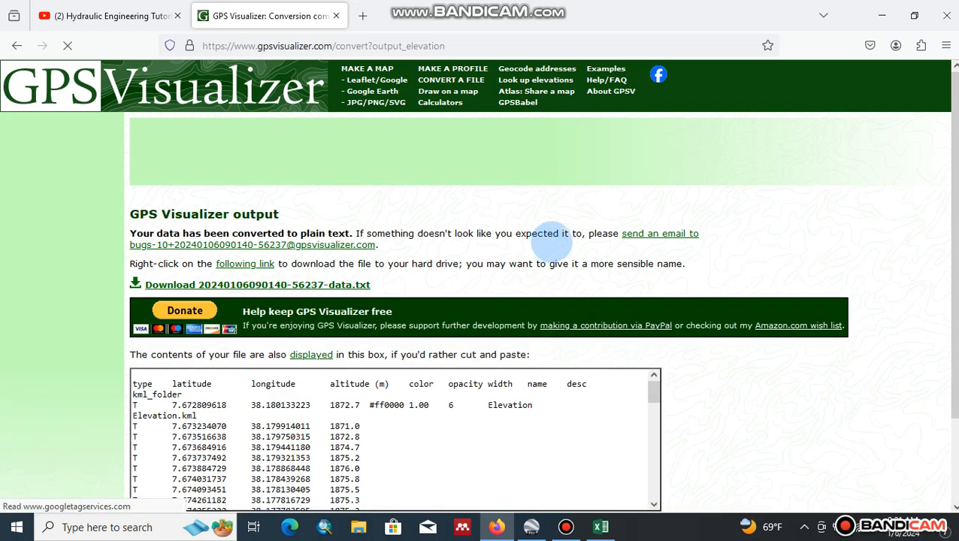
{"action": "scroll", "coordinate": [855, 226], "scroll_direction": "down", "scroll_amount": 3}
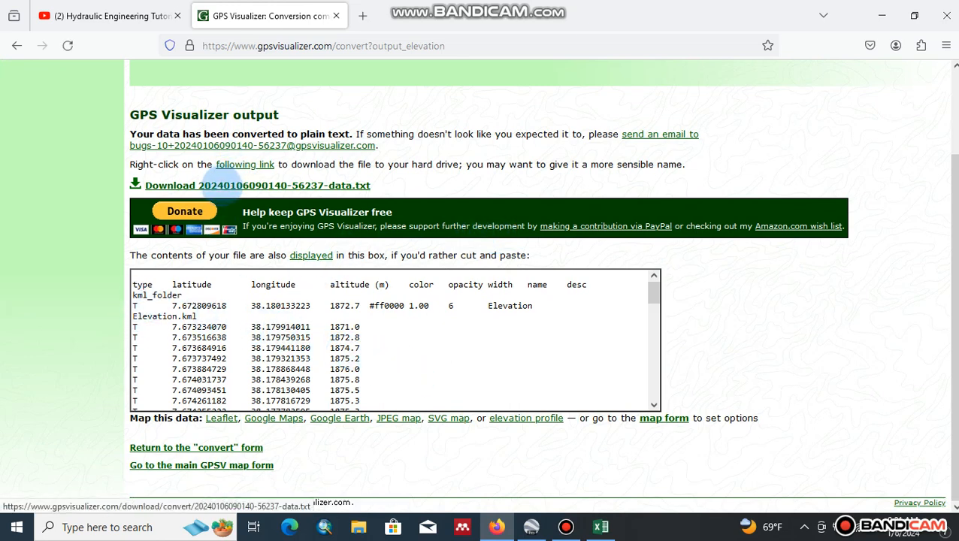
{"action": "left_click", "coordinate": [225, 185]}
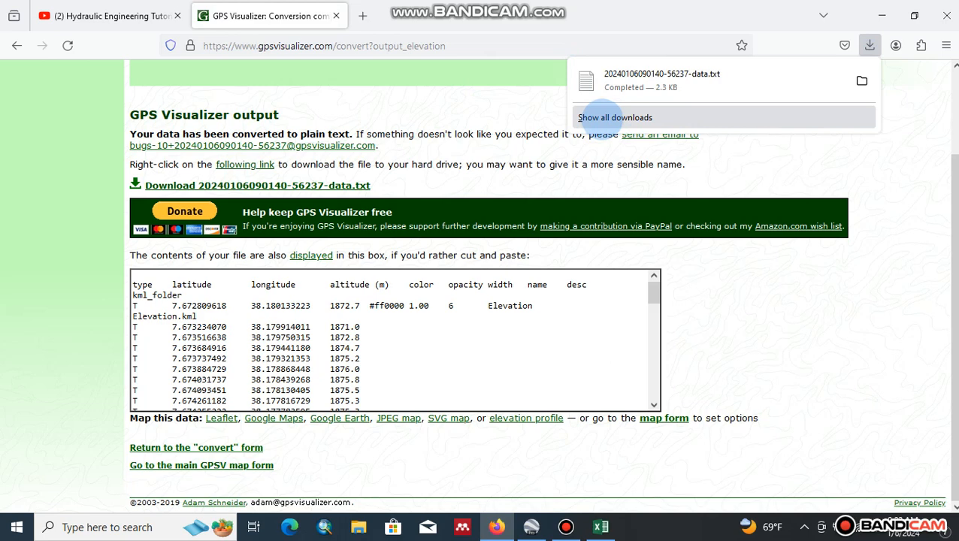
{"action": "left_click", "coordinate": [601, 117]}
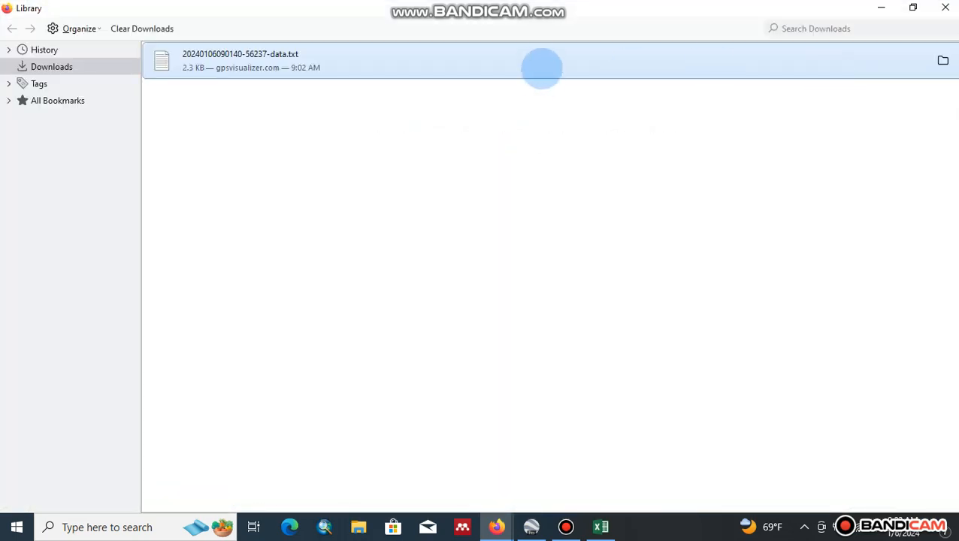
{"action": "left_click", "coordinate": [942, 61]}
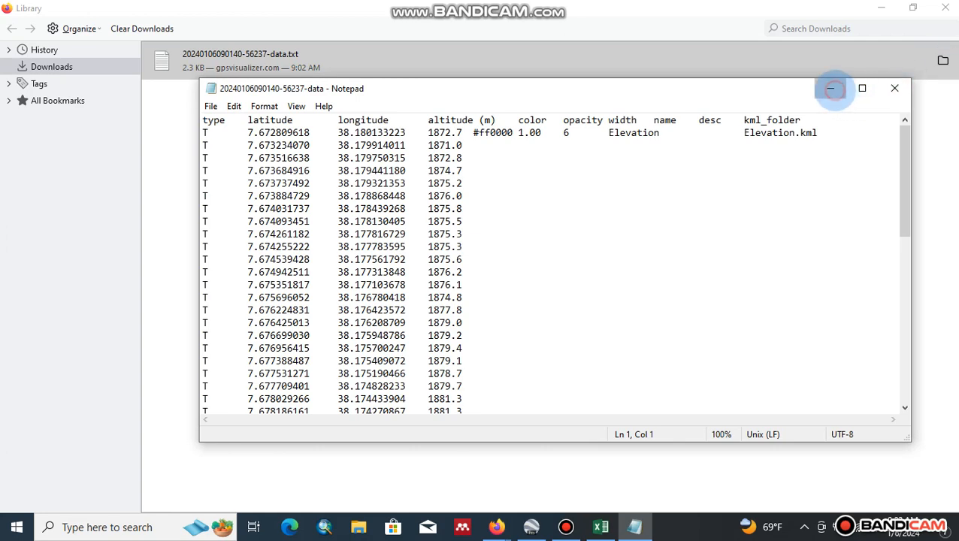
{"action": "left_click", "coordinate": [831, 89]}
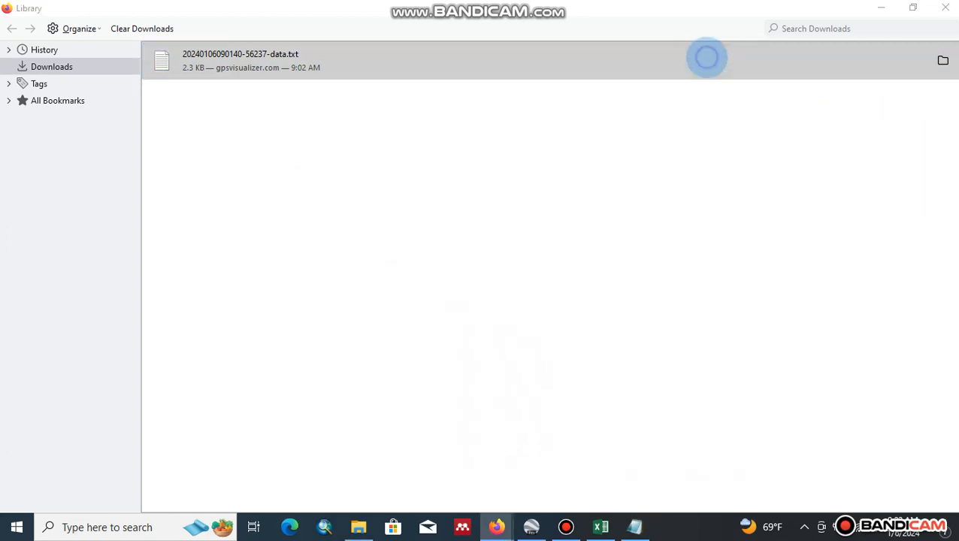
{"action": "right_click", "coordinate": [706, 59]}
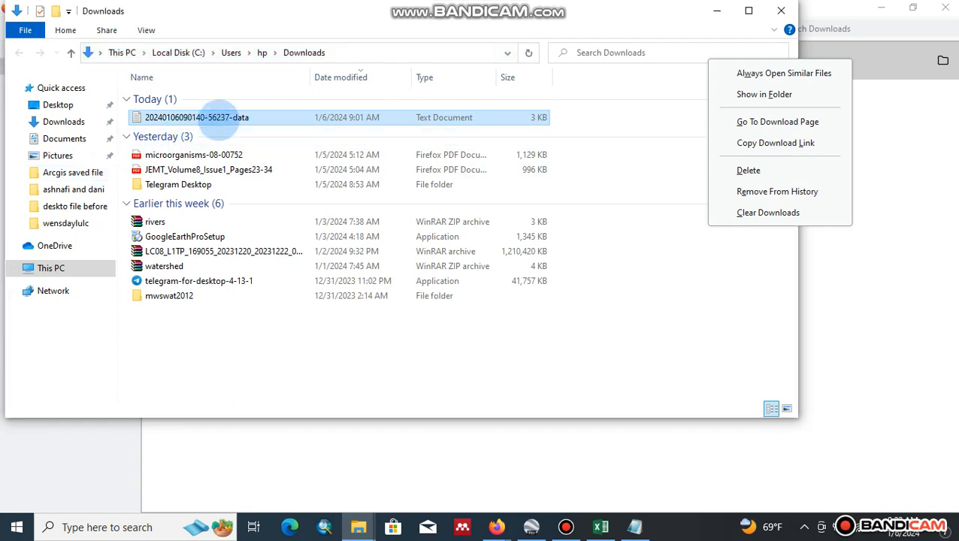
{"action": "right_click", "coordinate": [219, 120]}
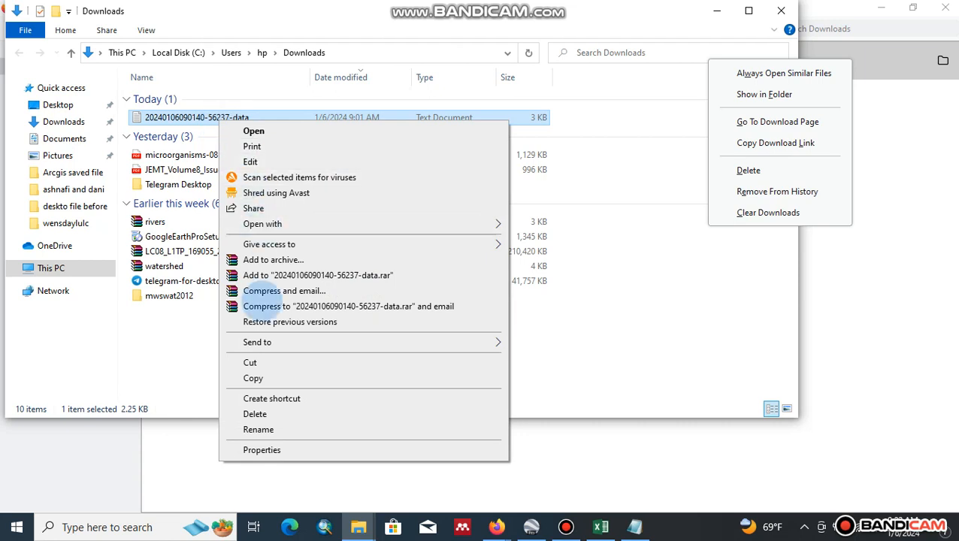
{"action": "left_click", "coordinate": [263, 362]}
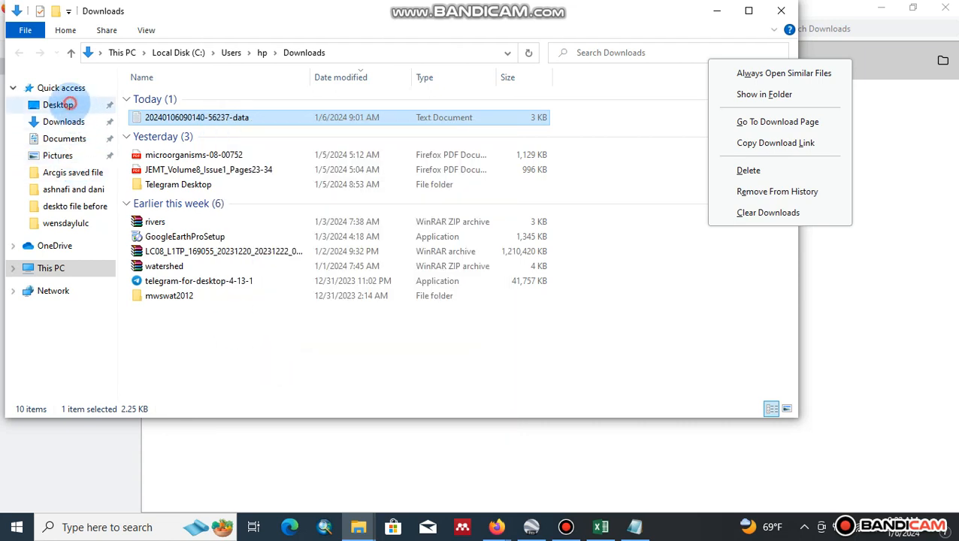
{"action": "left_click", "coordinate": [60, 105]}
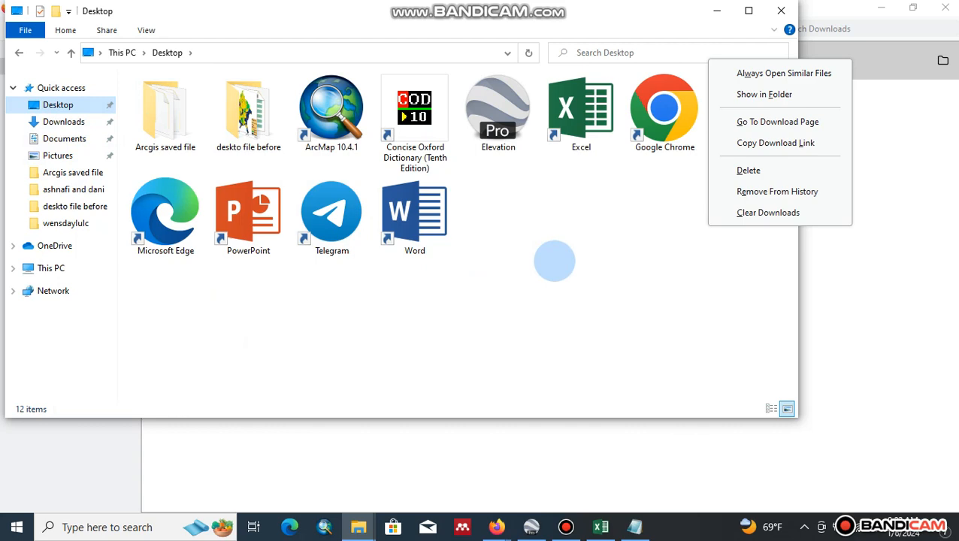
{"action": "key", "text": "ctrl+v"}
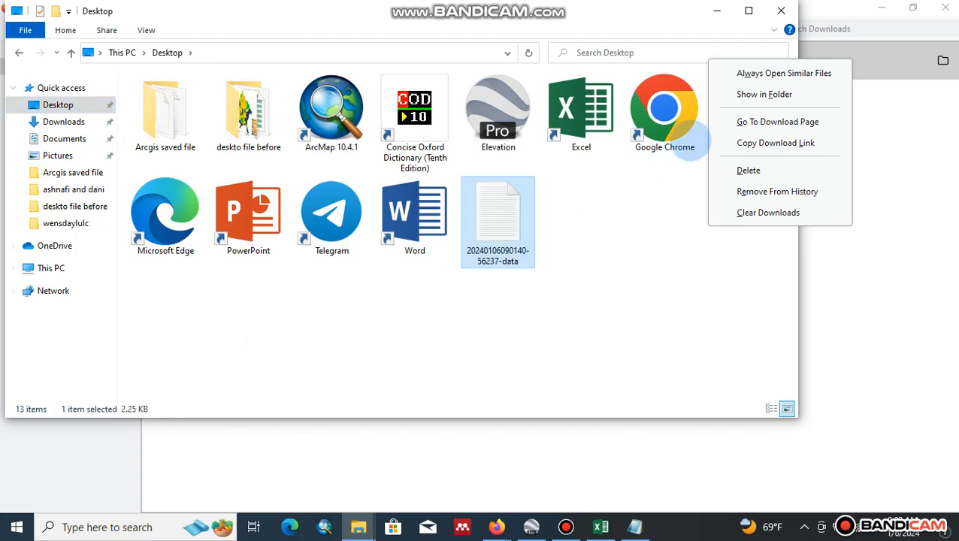
{"action": "left_click", "coordinate": [718, 12]}
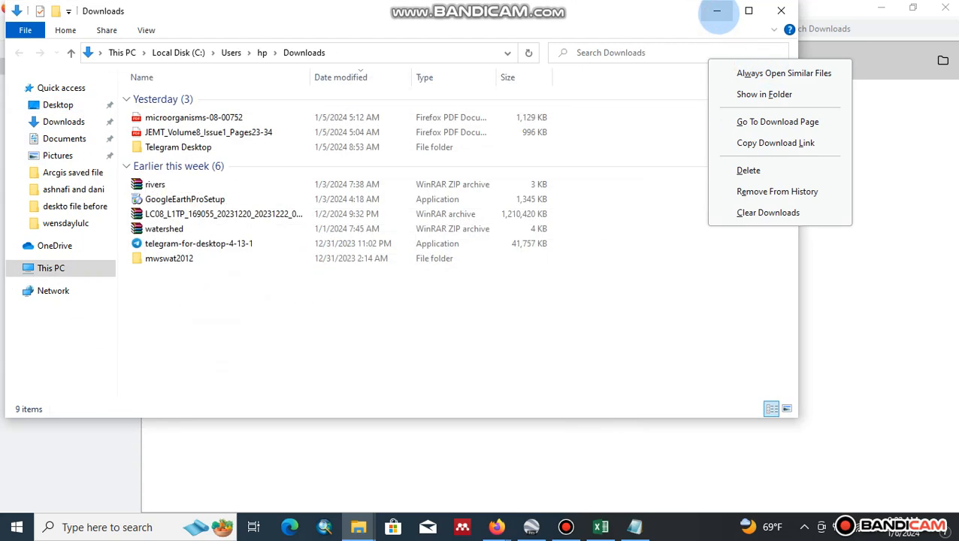
{"action": "left_click", "coordinate": [718, 10]}
{"action": "left_click", "coordinate": [747, 229]}
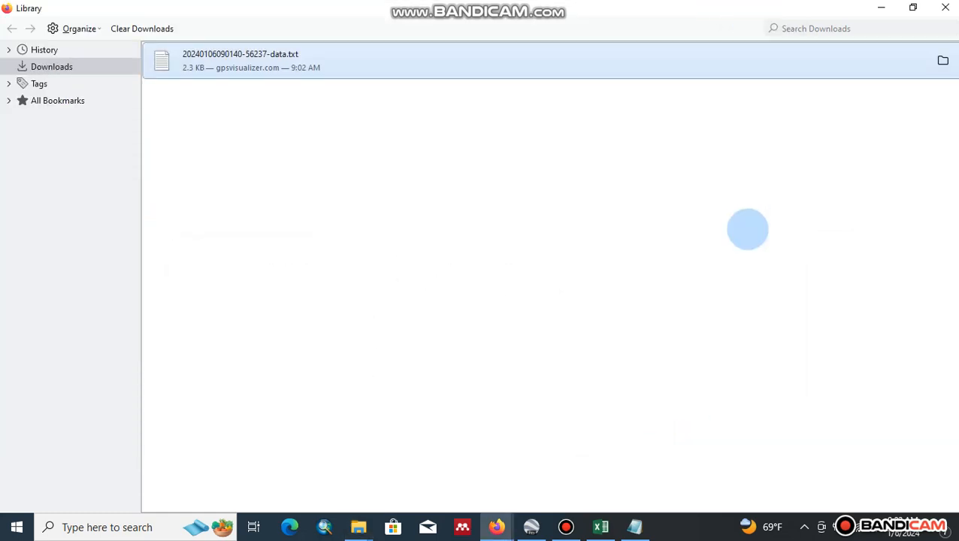
Switch to Excel, create a blank workbook and maximize its window.
{"action": "left_click", "coordinate": [532, 524]}
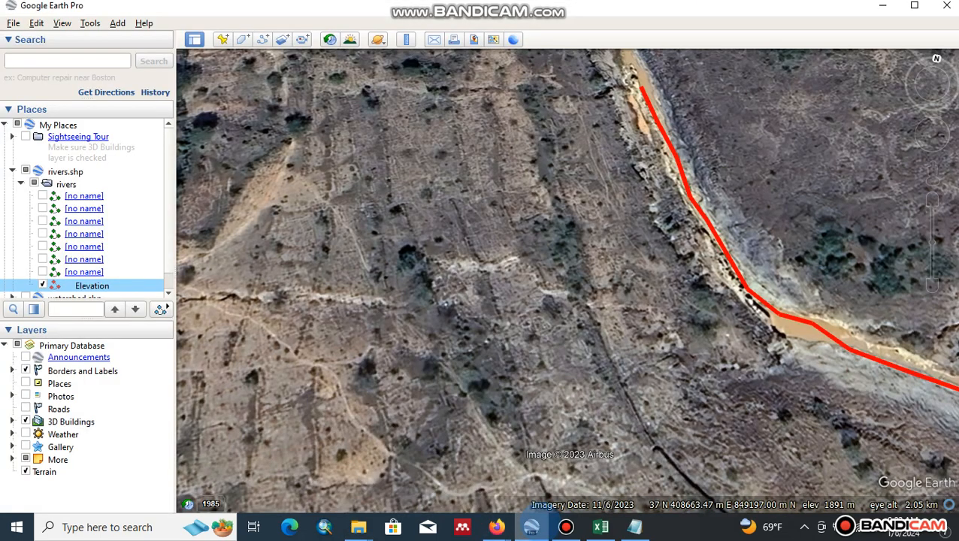
{"action": "left_click", "coordinate": [600, 527]}
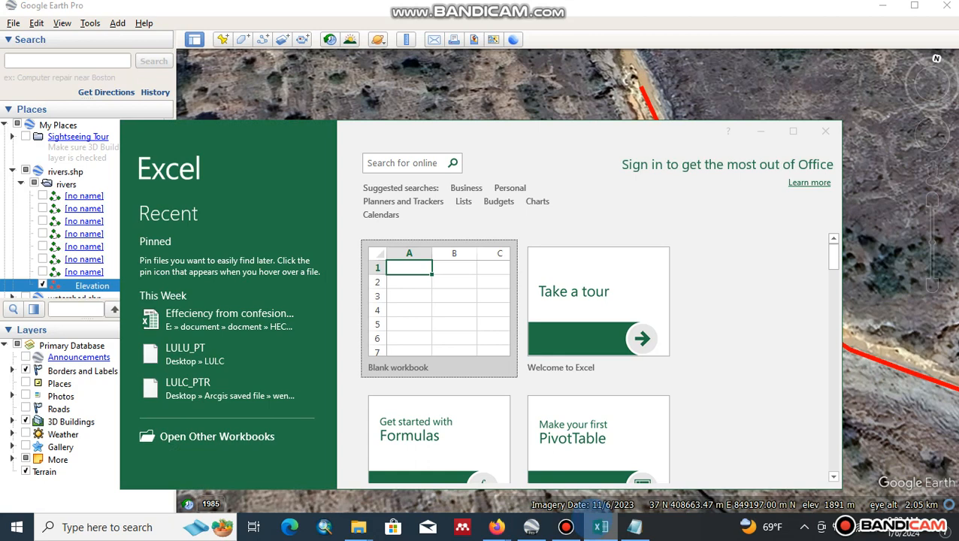
{"action": "left_click", "coordinate": [466, 330]}
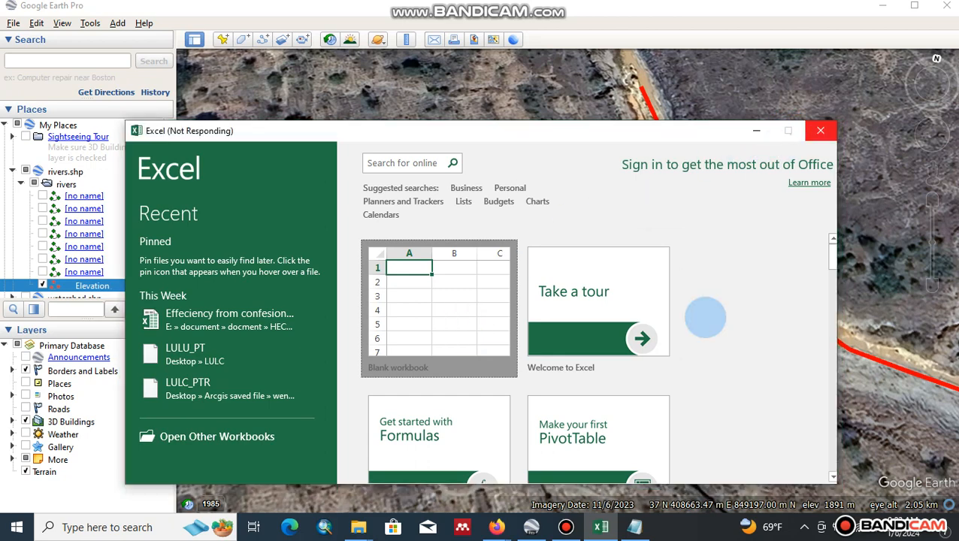
{"action": "mouse_move", "coordinate": [601, 526]}
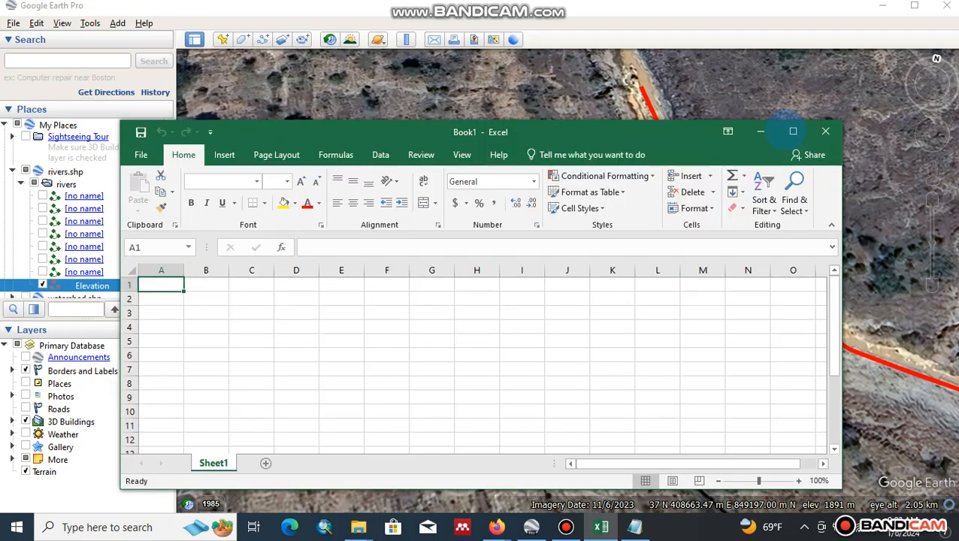
{"action": "left_click", "coordinate": [792, 131]}
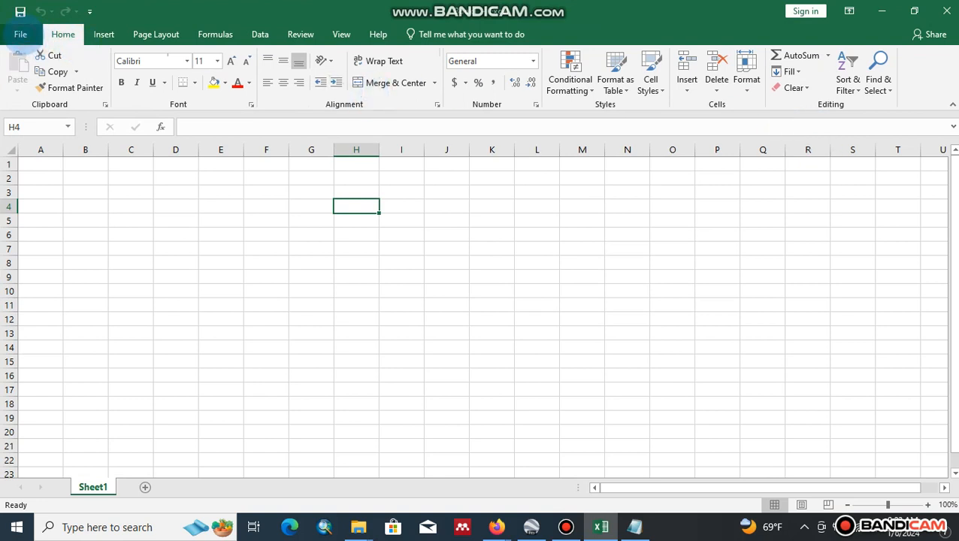
{"action": "left_click", "coordinate": [20, 34]}
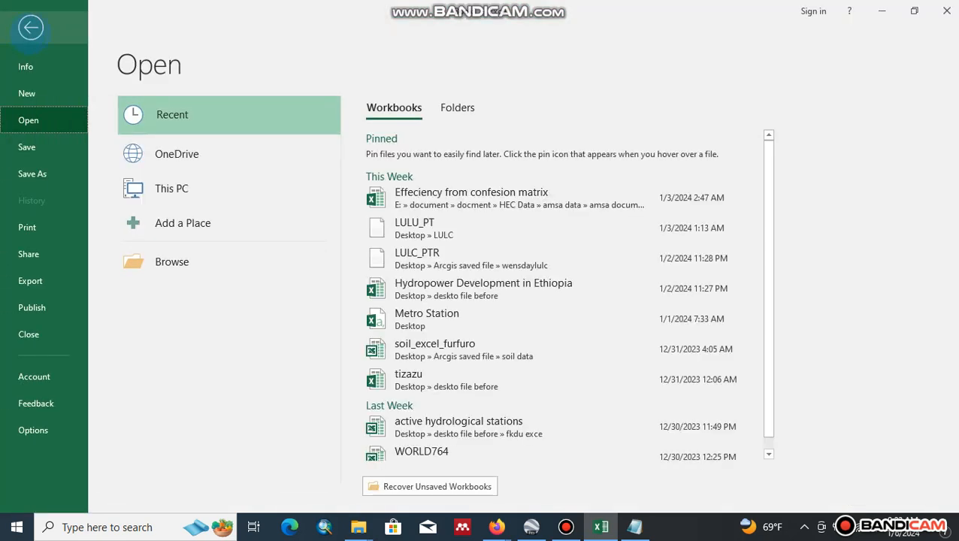
{"action": "left_click", "coordinate": [156, 188]}
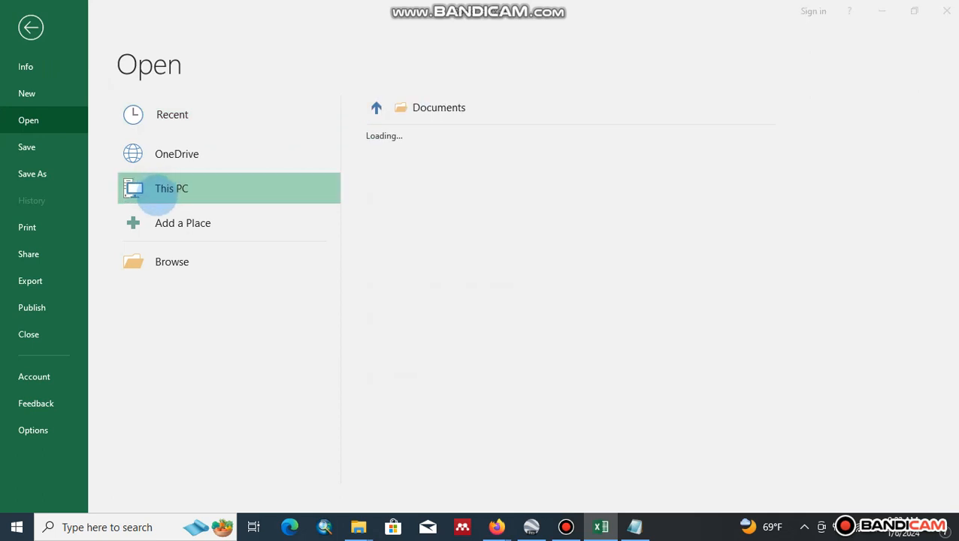
{"action": "left_click", "coordinate": [154, 263]}
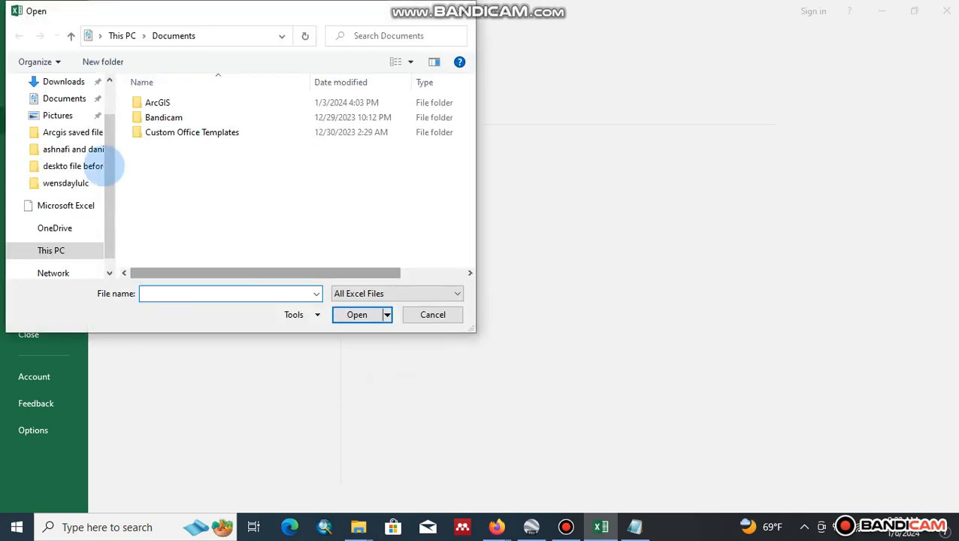
{"action": "left_click_drag", "start_coordinate": [111, 143], "coordinate": [109, 79]}
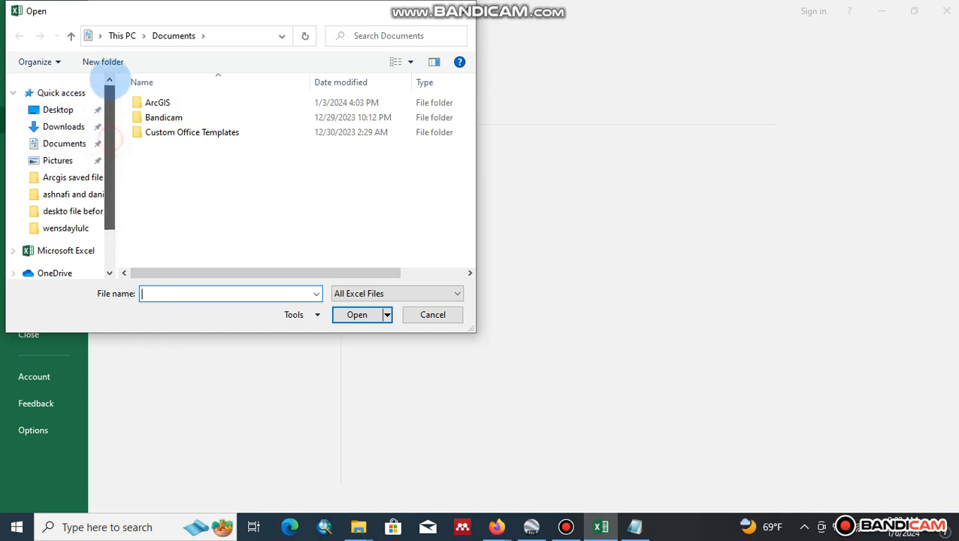
{"action": "left_click", "coordinate": [57, 110]}
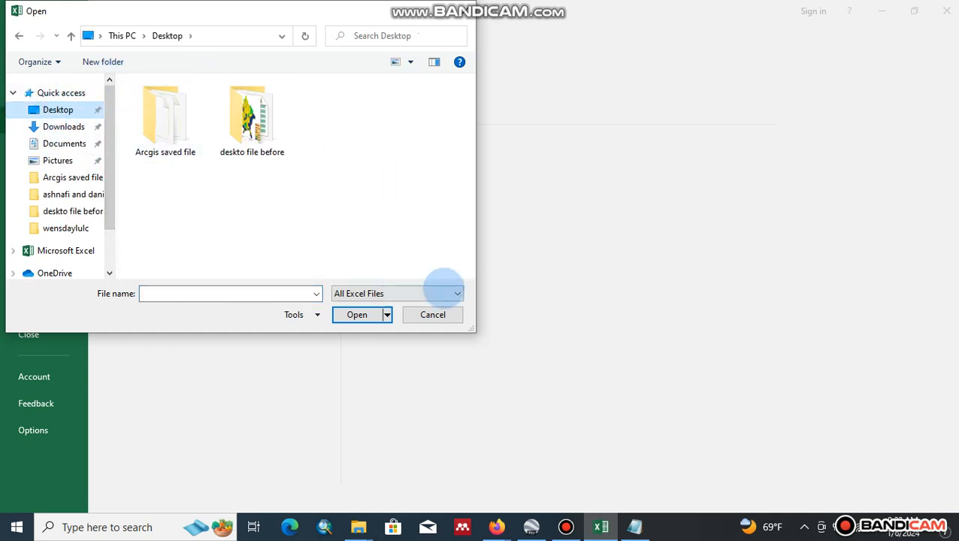
{"action": "left_click", "coordinate": [456, 293]}
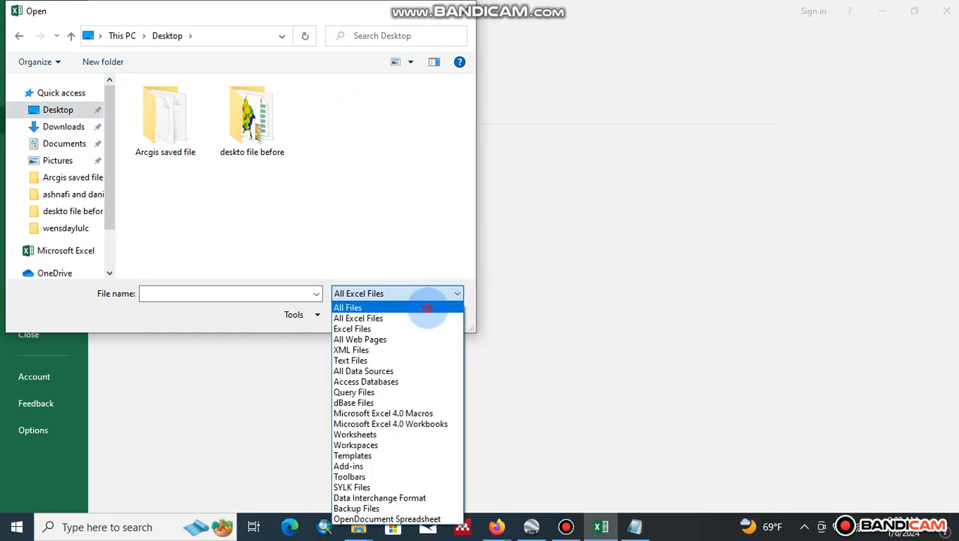
{"action": "left_click", "coordinate": [427, 306]}
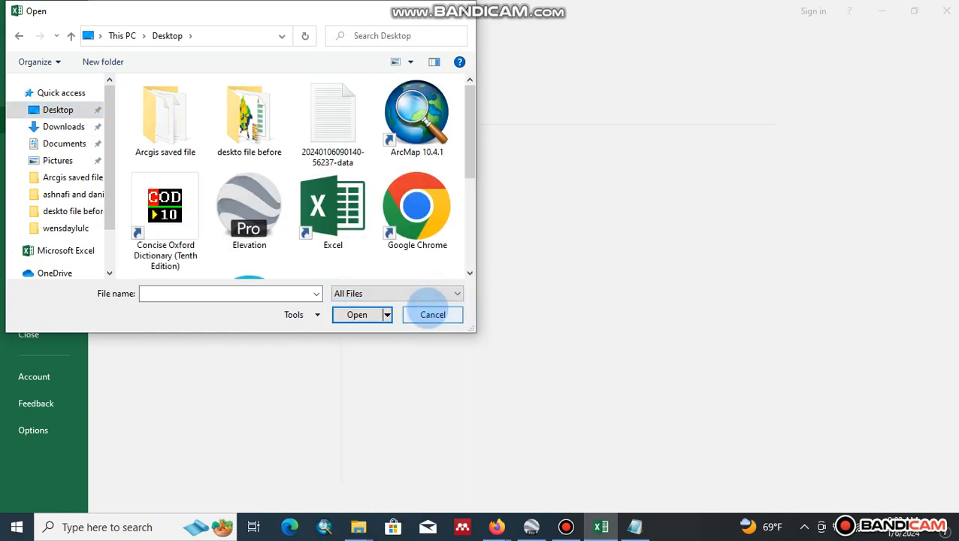
{"action": "left_click", "coordinate": [335, 136]}
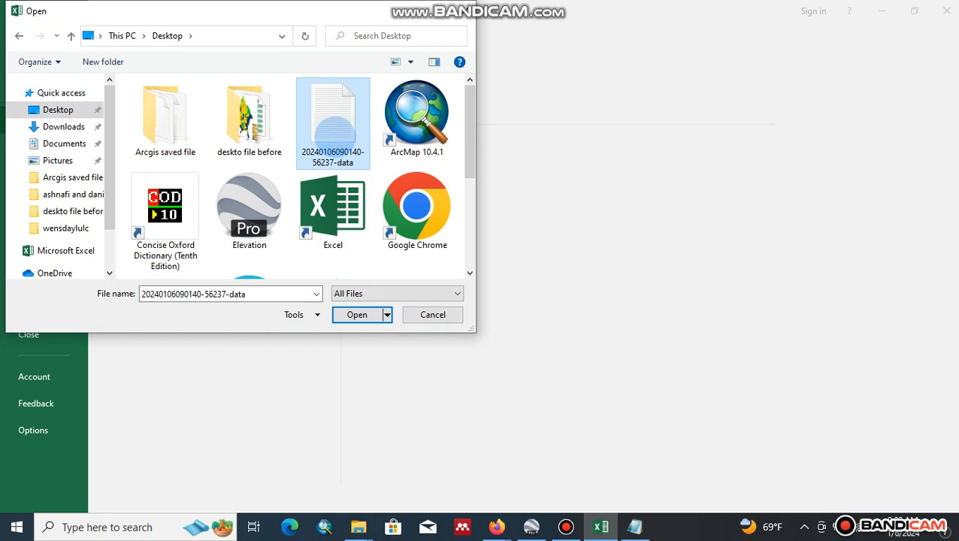
{"action": "left_click", "coordinate": [357, 318]}
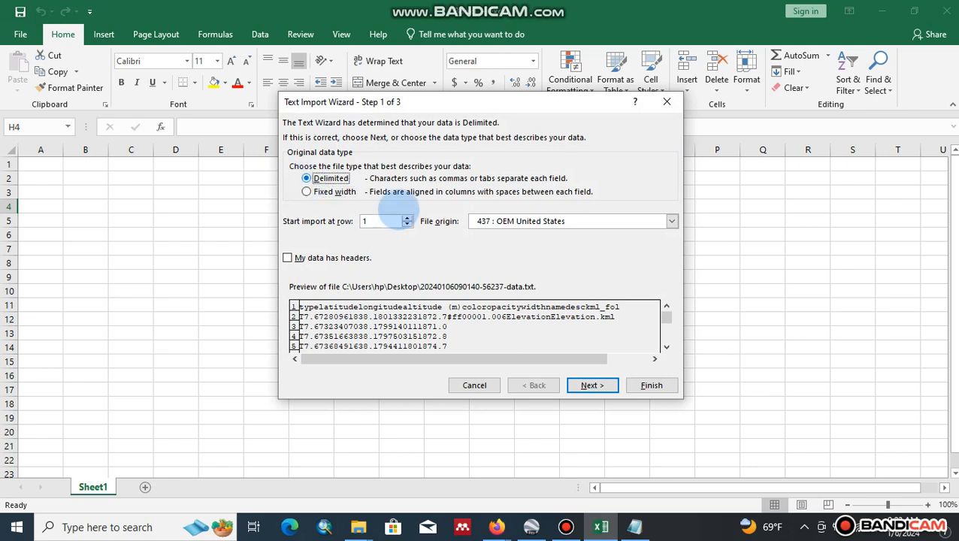
Import the text file as tab-delimited data, skipping the type column.
{"action": "left_click", "coordinate": [592, 386]}
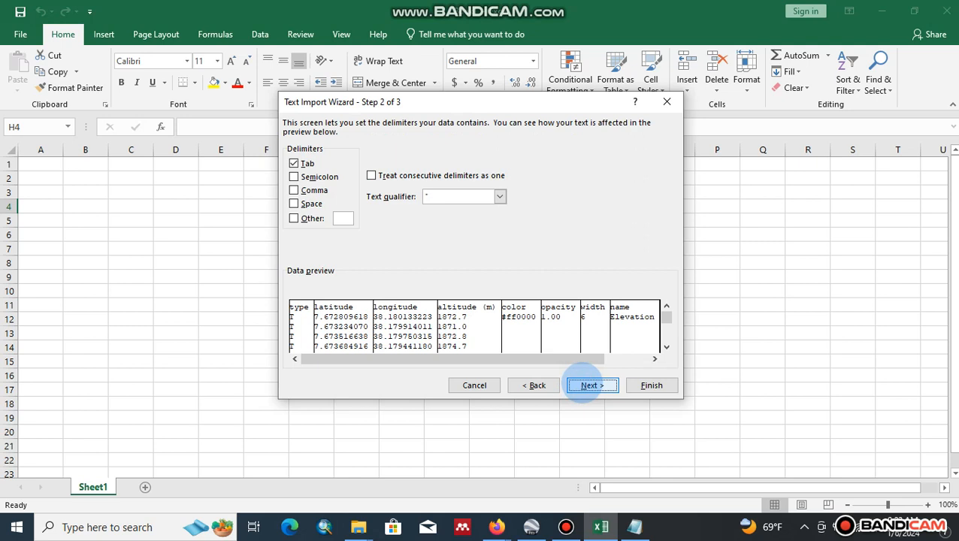
{"action": "left_click", "coordinate": [592, 385]}
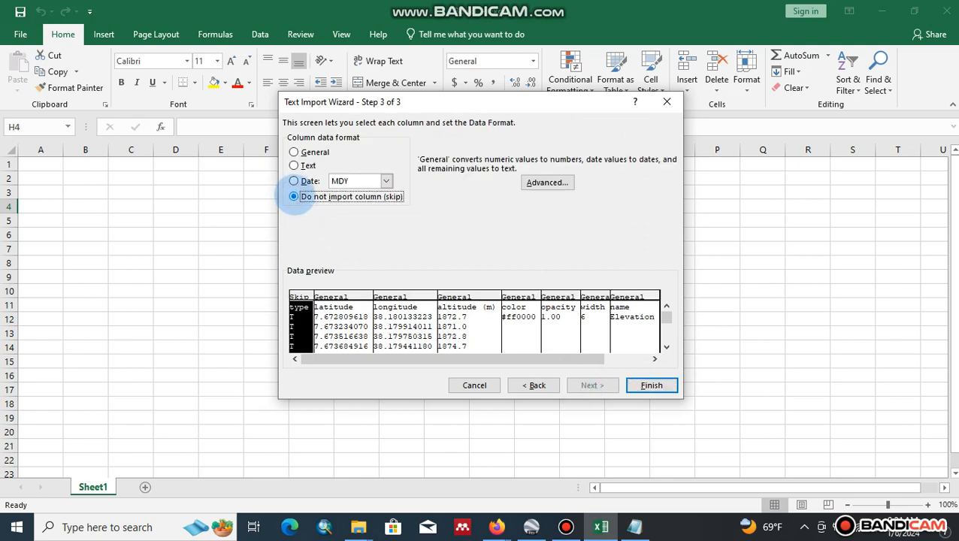
{"action": "left_click", "coordinate": [648, 385]}
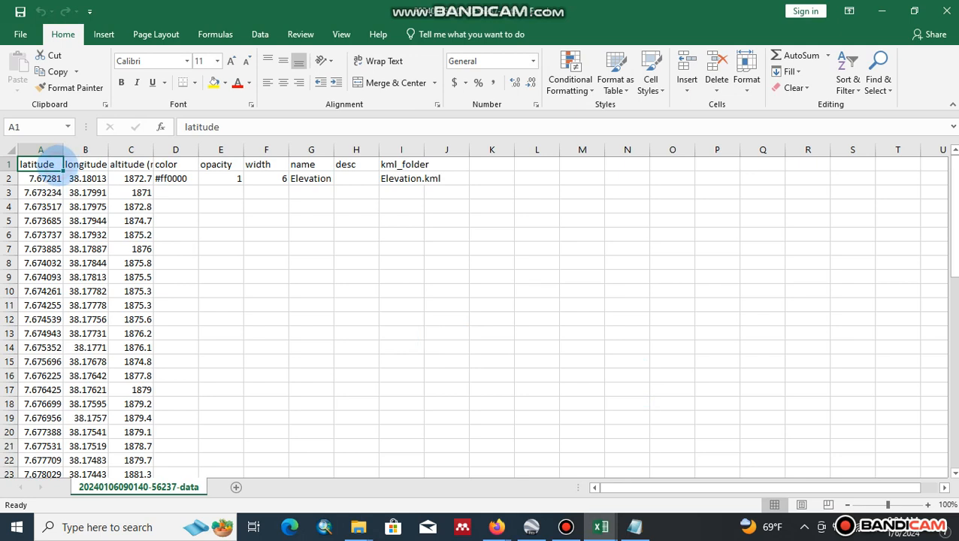
Widen the latitude, longitude and altitude columns to show their full contents, and clear the extra color to kml_folder data in D1:J3.
{"action": "left_click", "coordinate": [60, 150]}
{"action": "left_click_drag", "start_coordinate": [63, 147], "coordinate": [166, 150]}
{"action": "left_click", "coordinate": [121, 165]}
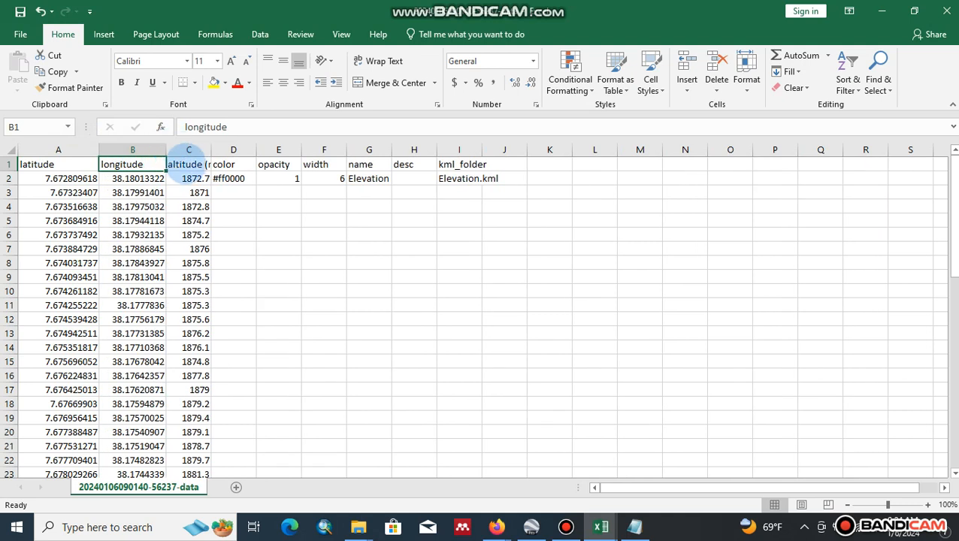
{"action": "left_click", "coordinate": [180, 164]}
{"action": "left_click_drag", "start_coordinate": [211, 147], "coordinate": [531, 191]}
{"action": "left_click", "coordinate": [263, 205]}
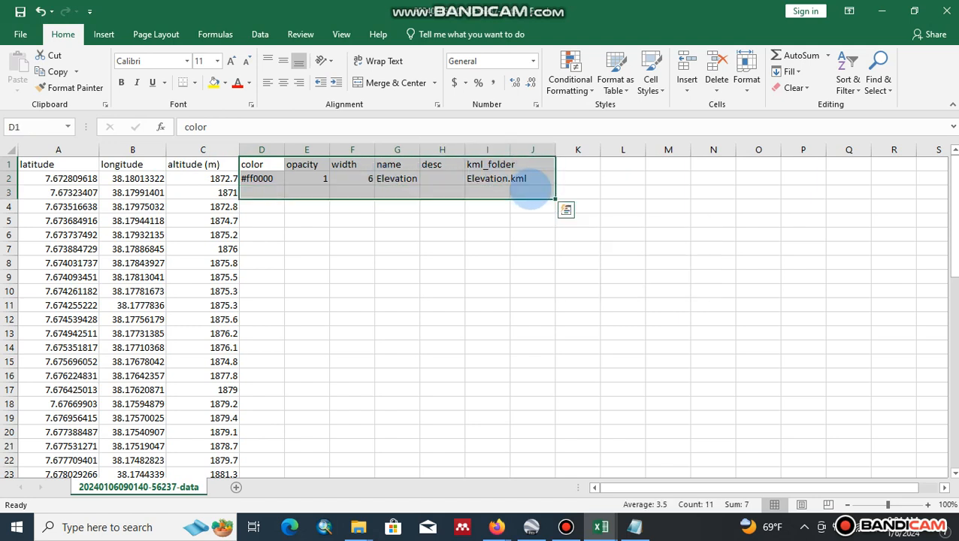
{"action": "key", "text": "Delete"}
{"action": "left_click", "coordinate": [486, 218]}
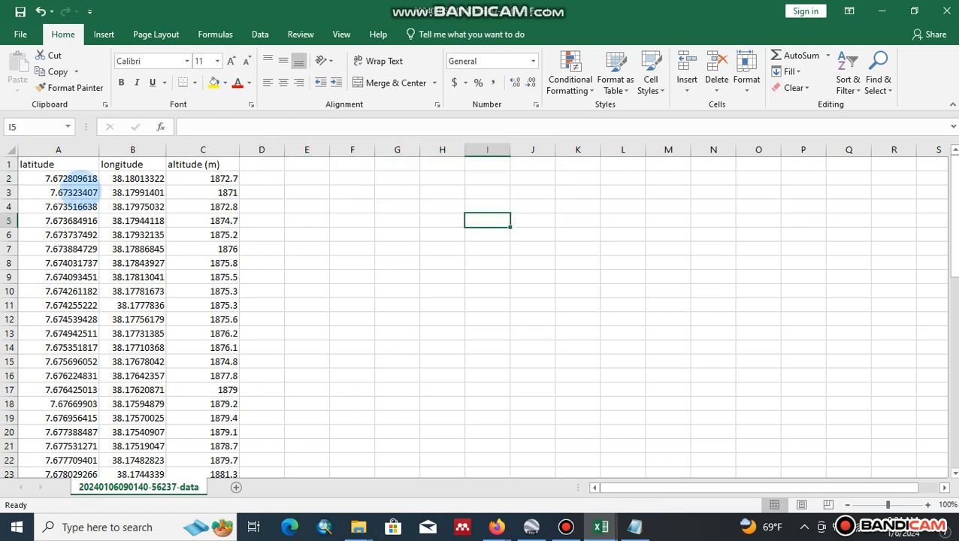
Center the latitude, longitude and altitude columns (A to C) both horizontally and vertically.
{"action": "left_click", "coordinate": [57, 149]}
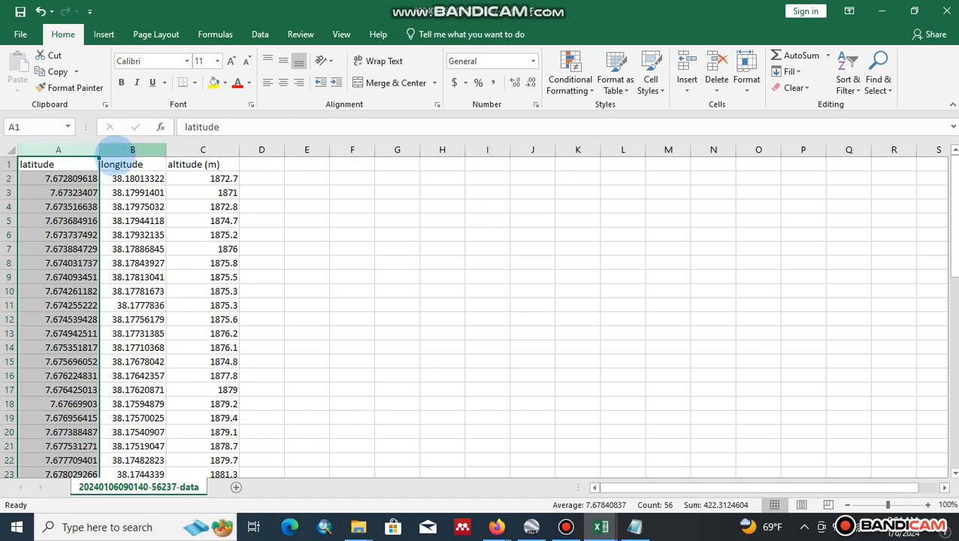
{"action": "left_click", "coordinate": [133, 149], "text": "ctrl"}
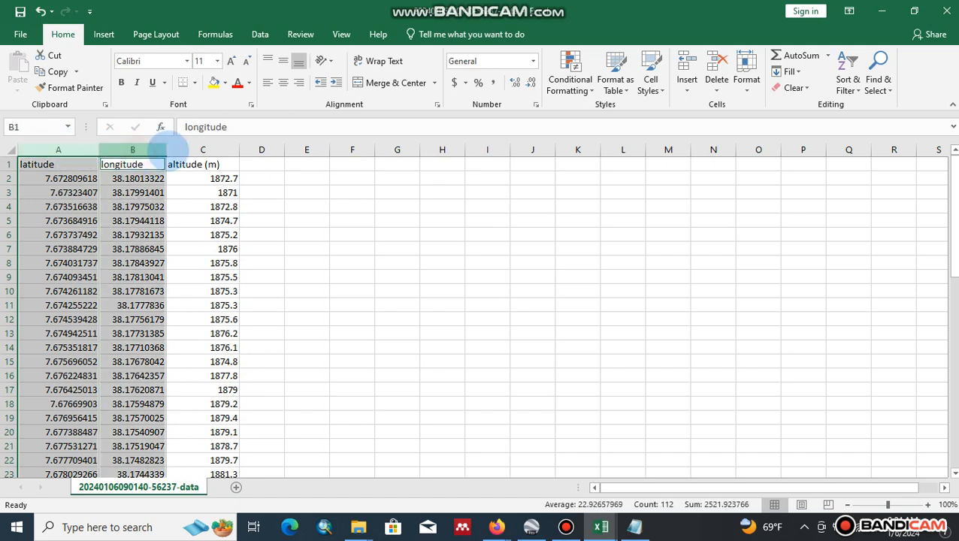
{"action": "left_click", "coordinate": [202, 149], "text": "ctrl"}
{"action": "left_click", "coordinate": [282, 83]}
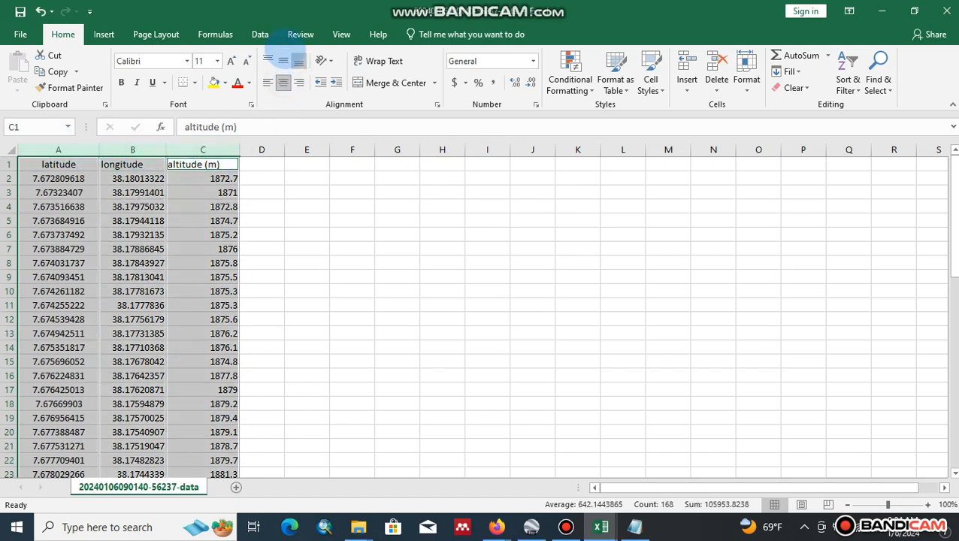
{"action": "left_click", "coordinate": [283, 61]}
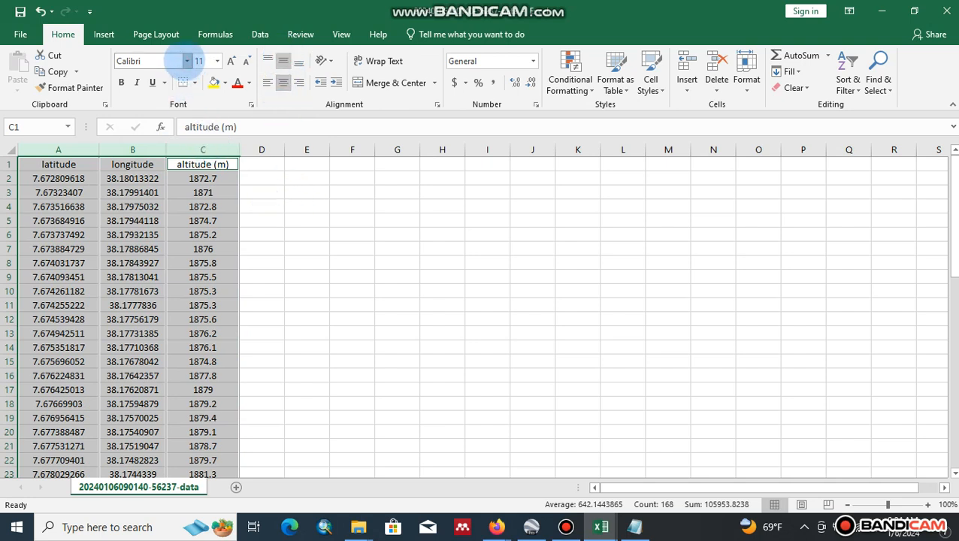
Set the text in columns A to C to Times New Roman, size 12.
{"action": "left_click", "coordinate": [230, 61]}
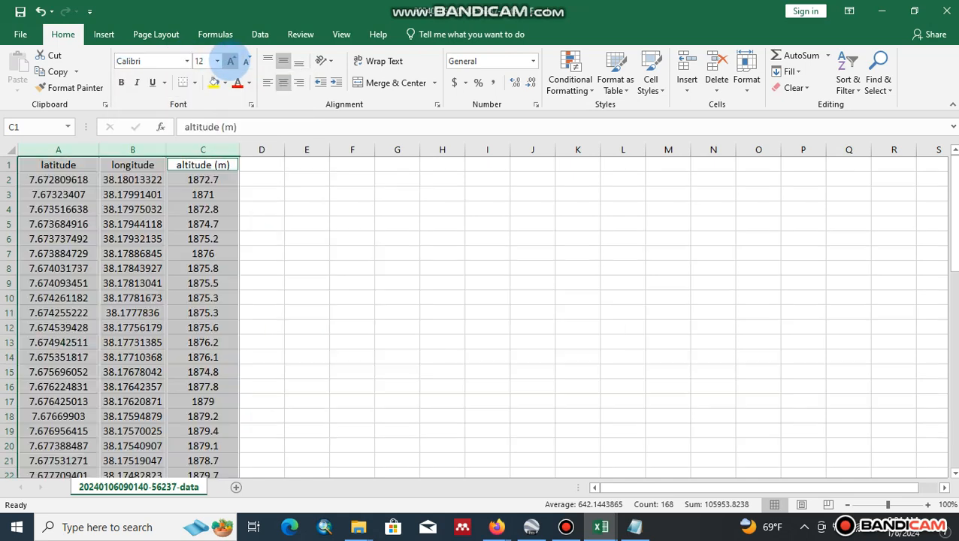
{"action": "left_click", "coordinate": [186, 61]}
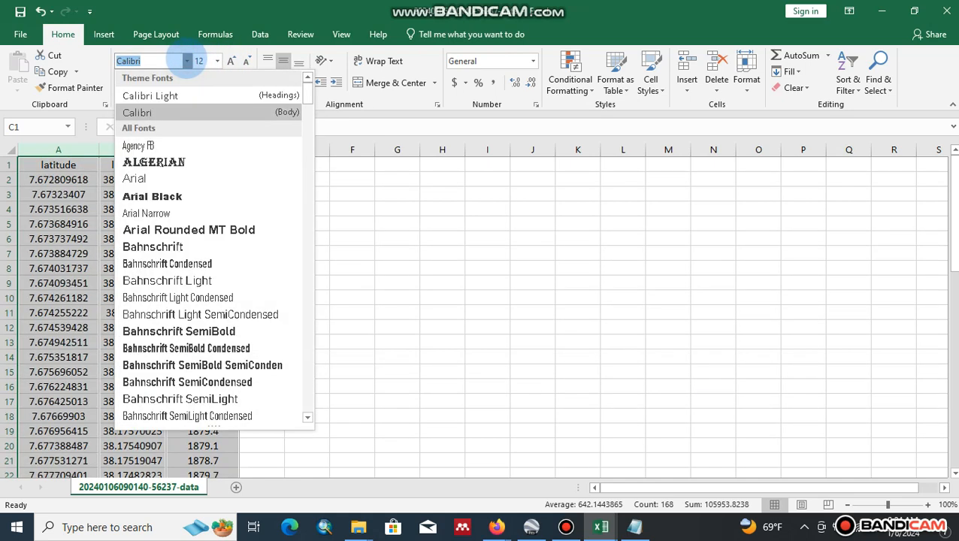
{"action": "left_click", "coordinate": [187, 61]}
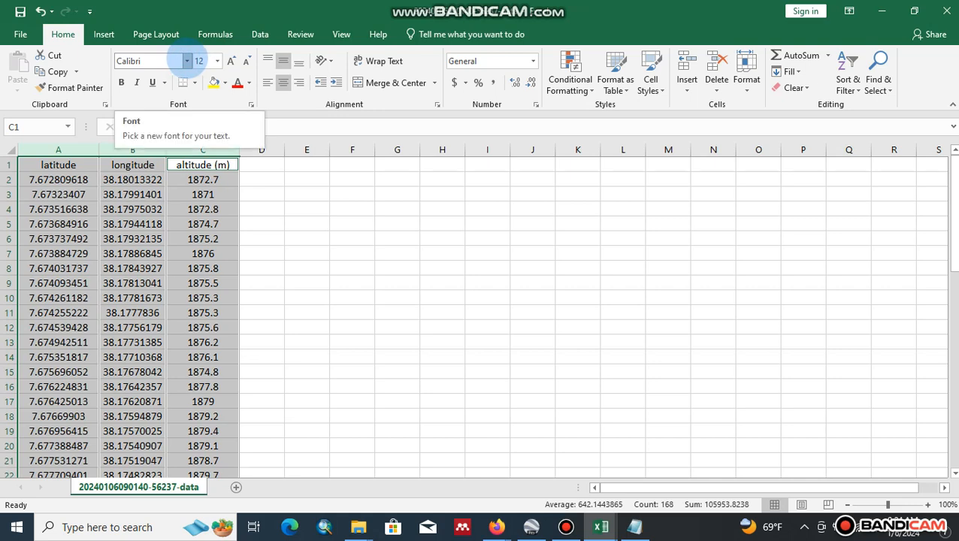
{"action": "left_click", "coordinate": [186, 61]}
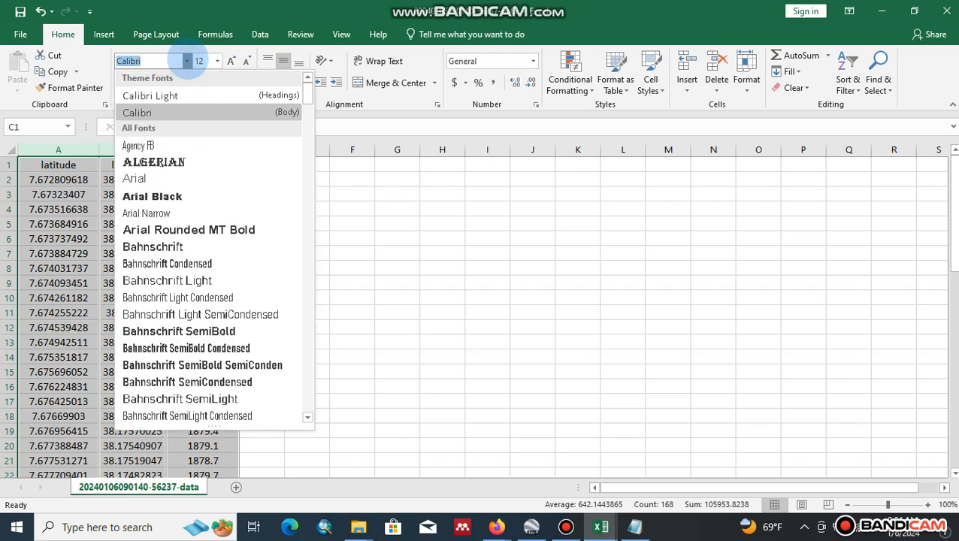
{"action": "type", "text": "Times New Roma"}
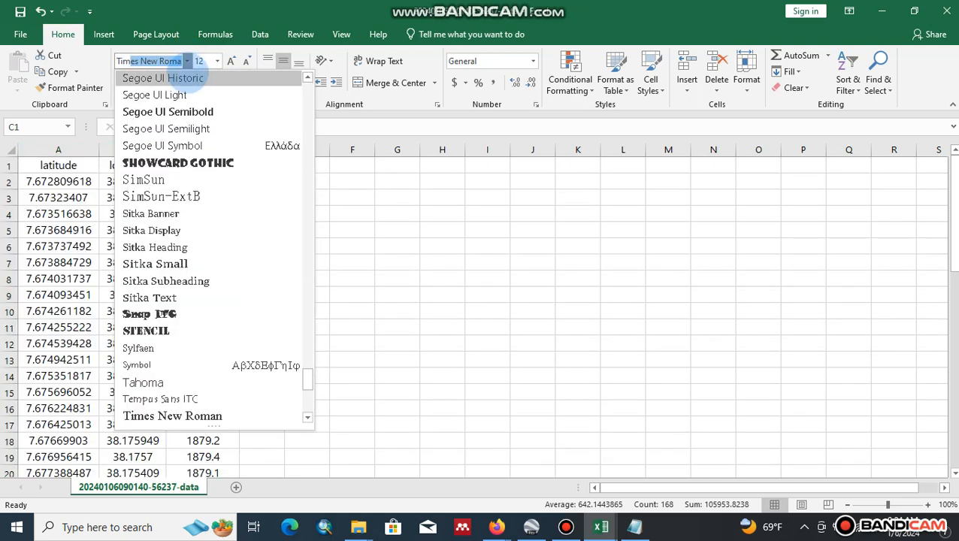
{"action": "left_click", "coordinate": [173, 416]}
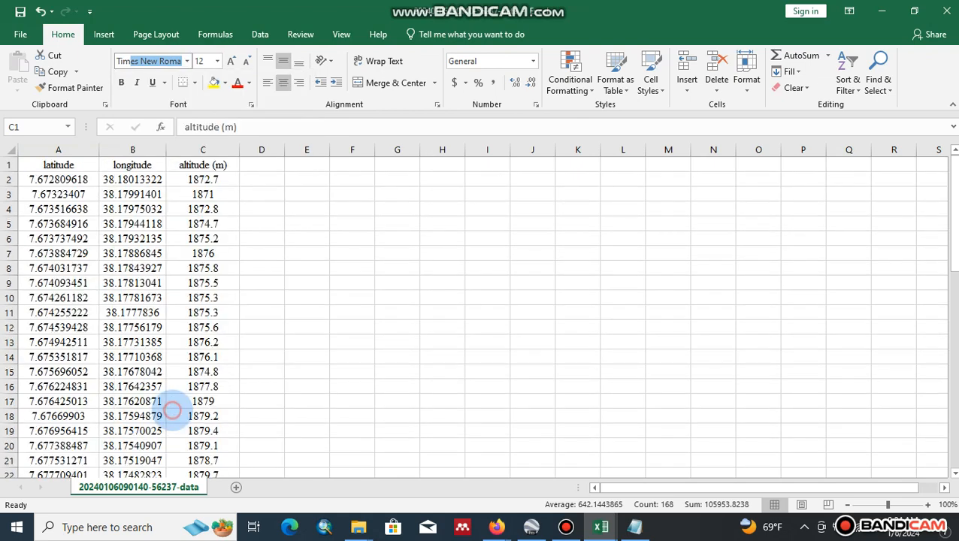
{"action": "left_click", "coordinate": [314, 343]}
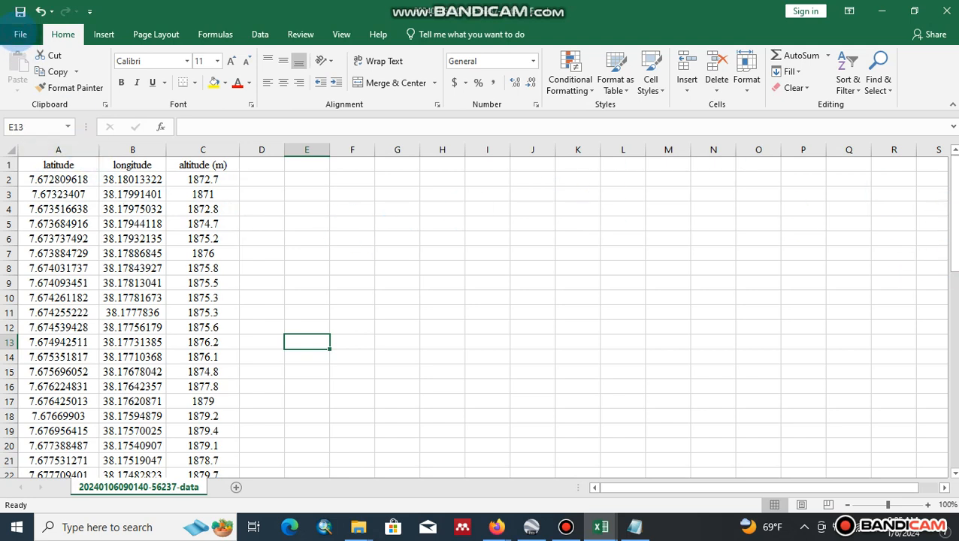
Save a copy of the sheet to the Desktop as a CSV (Comma delimited) file named elvation.
{"action": "left_click", "coordinate": [20, 35]}
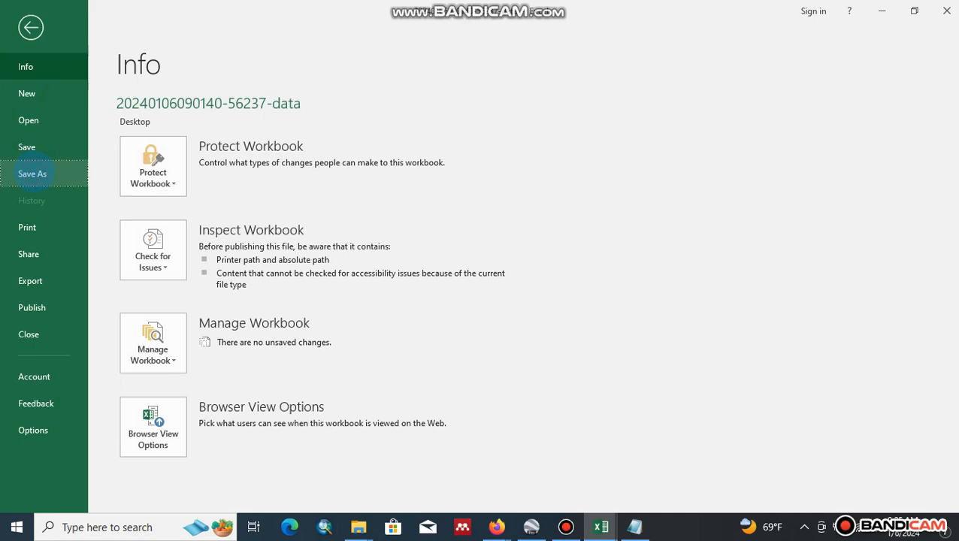
{"action": "left_click", "coordinate": [32, 173]}
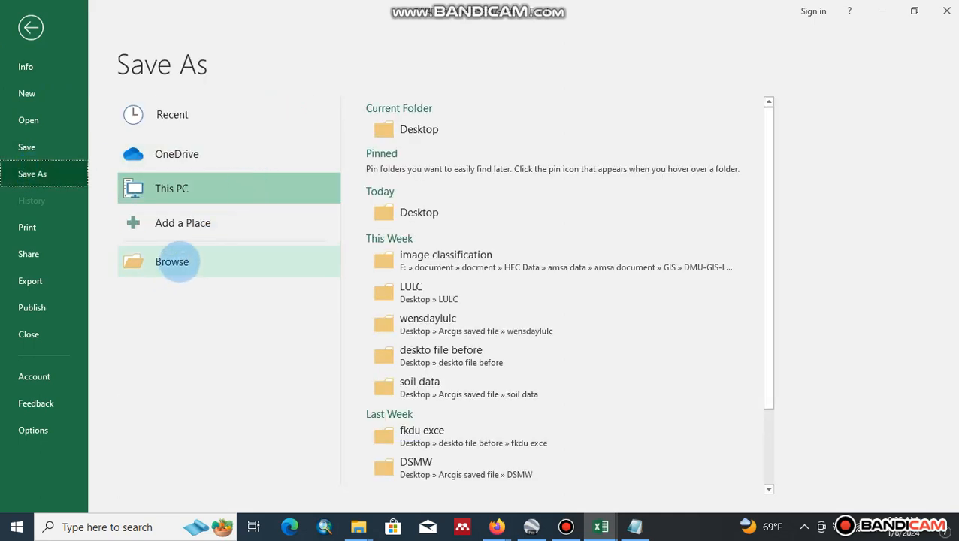
{"action": "left_click", "coordinate": [172, 261]}
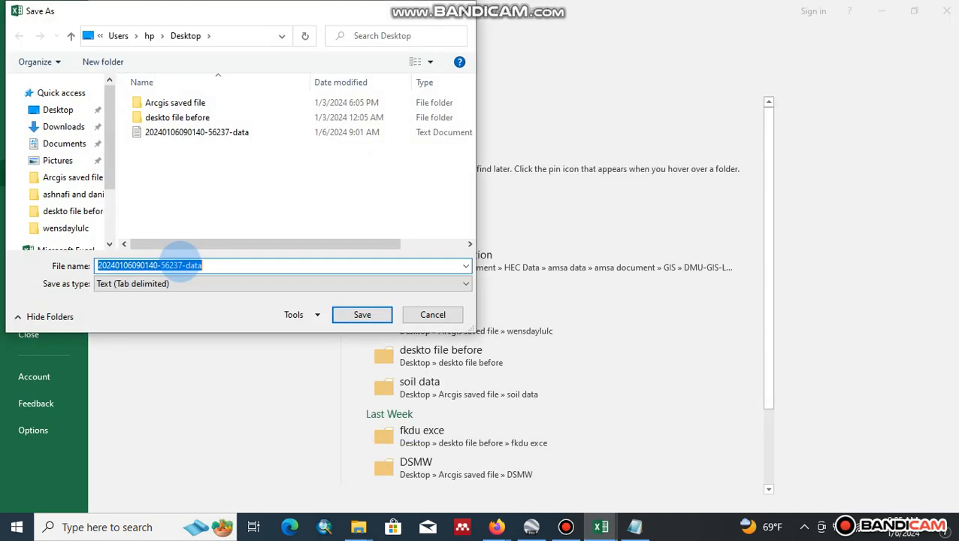
{"action": "left_click", "coordinate": [466, 283]}
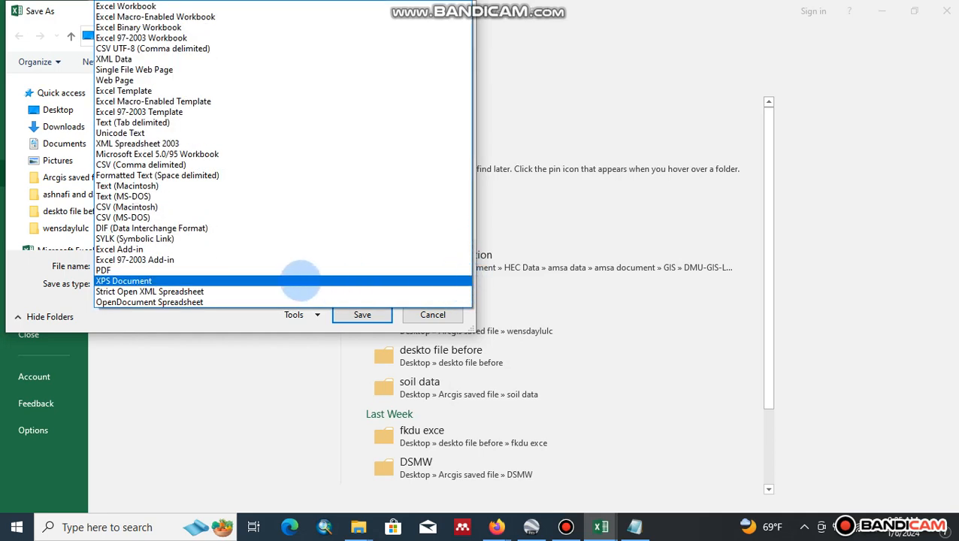
{"action": "left_click", "coordinate": [141, 164]}
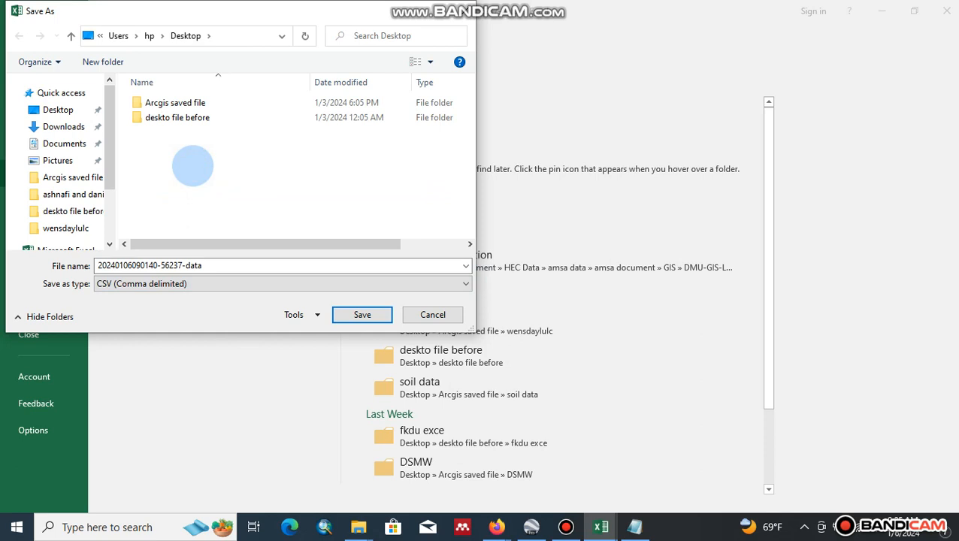
{"action": "left_click", "coordinate": [53, 109]}
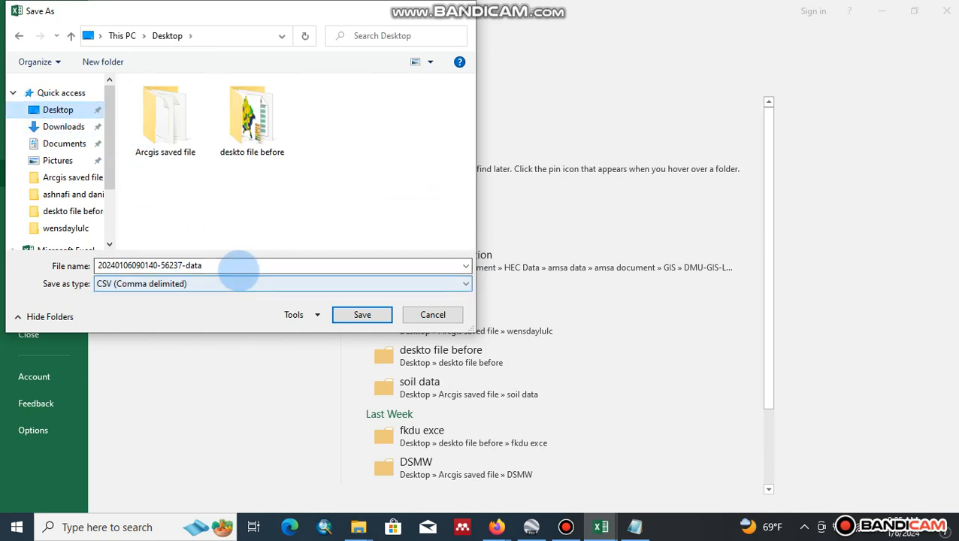
{"action": "left_click_drag", "start_coordinate": [225, 267], "coordinate": [49, 268]}
{"action": "type", "text": "e"}
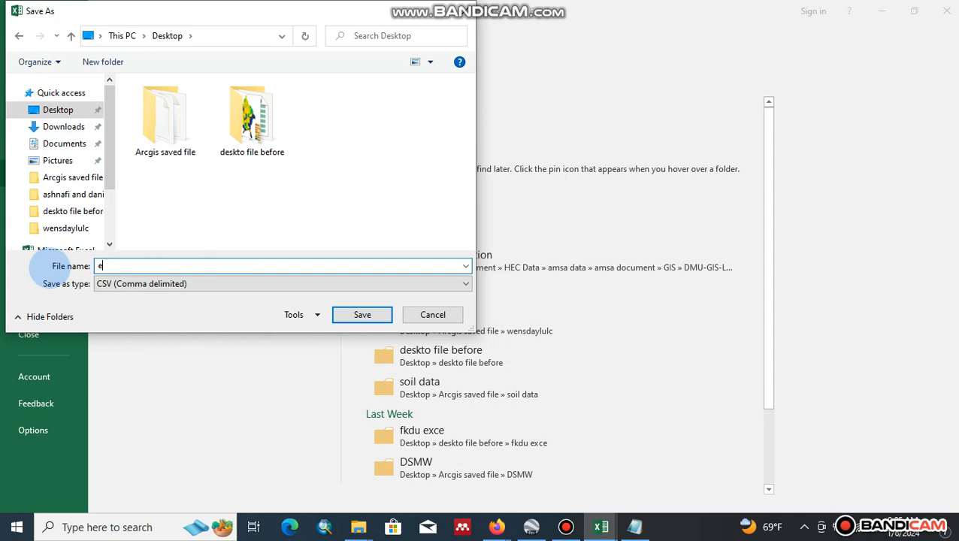
{"action": "type", "text": "lvation"}
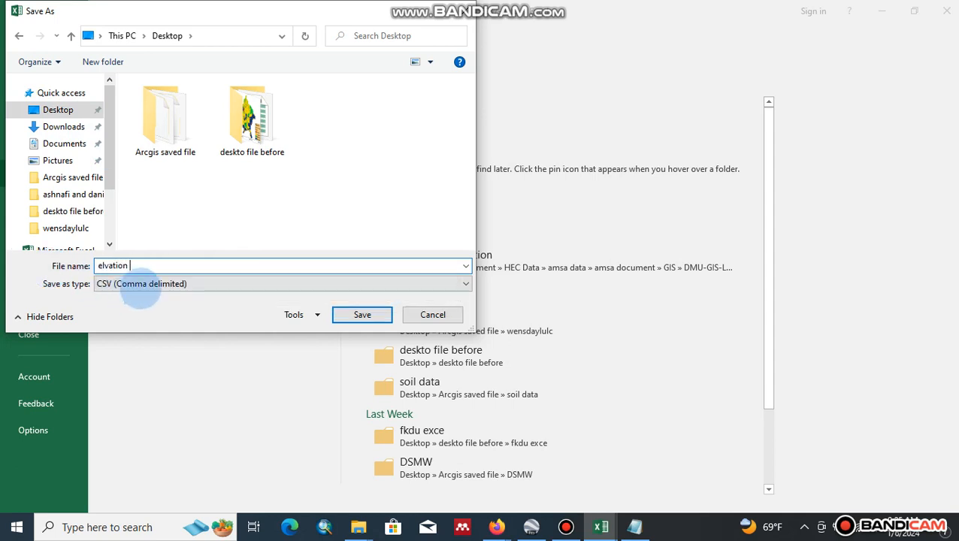
{"action": "left_click", "coordinate": [362, 314]}
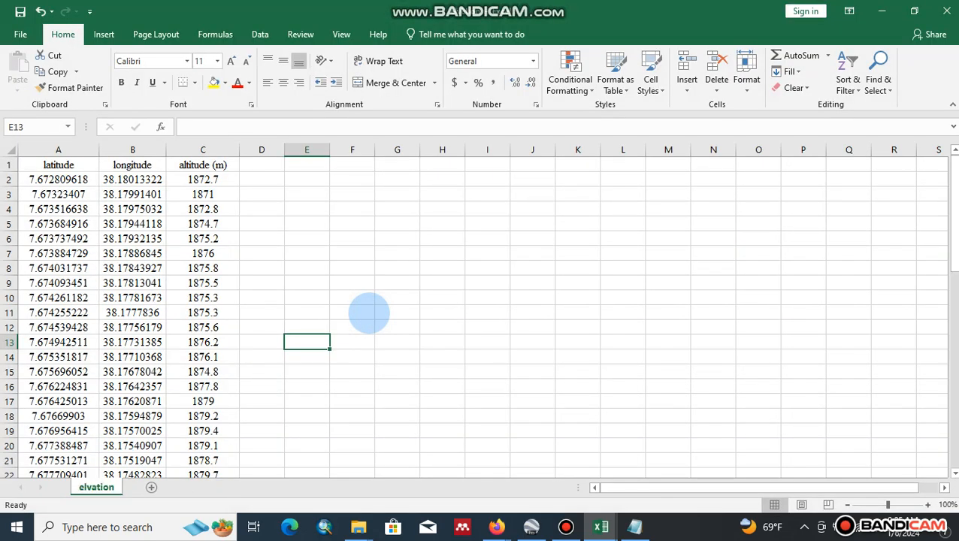
Select the latitude, longitude and altitude data from the header through row 57 and review it from start to end.
{"action": "left_click", "coordinate": [259, 245]}
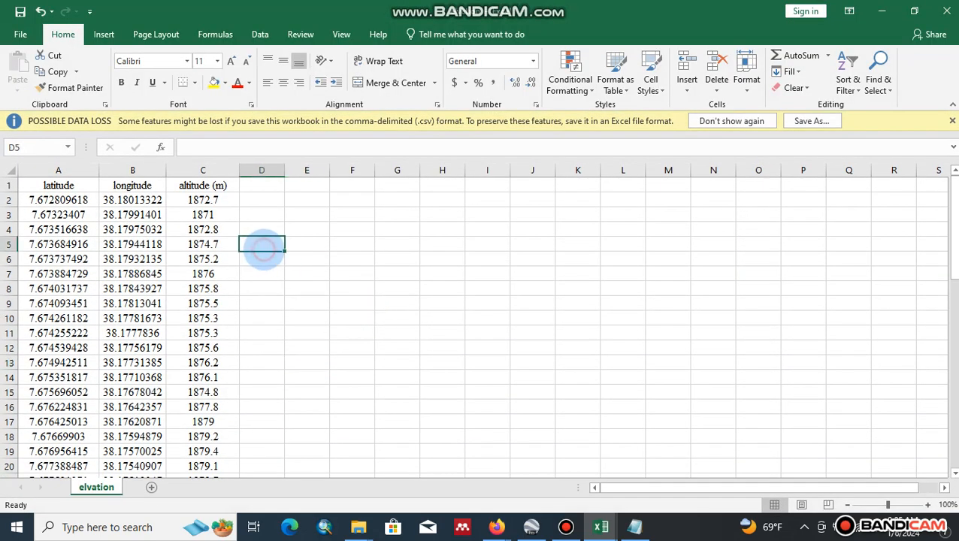
{"action": "left_click_drag", "start_coordinate": [36, 184], "coordinate": [205, 404]}
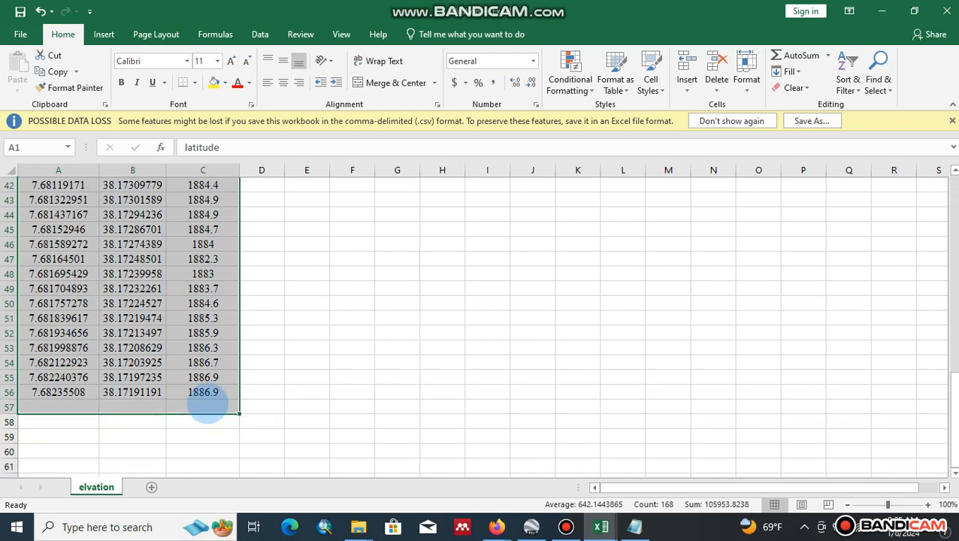
{"action": "left_click_drag", "start_coordinate": [948, 432], "coordinate": [916, 137]}
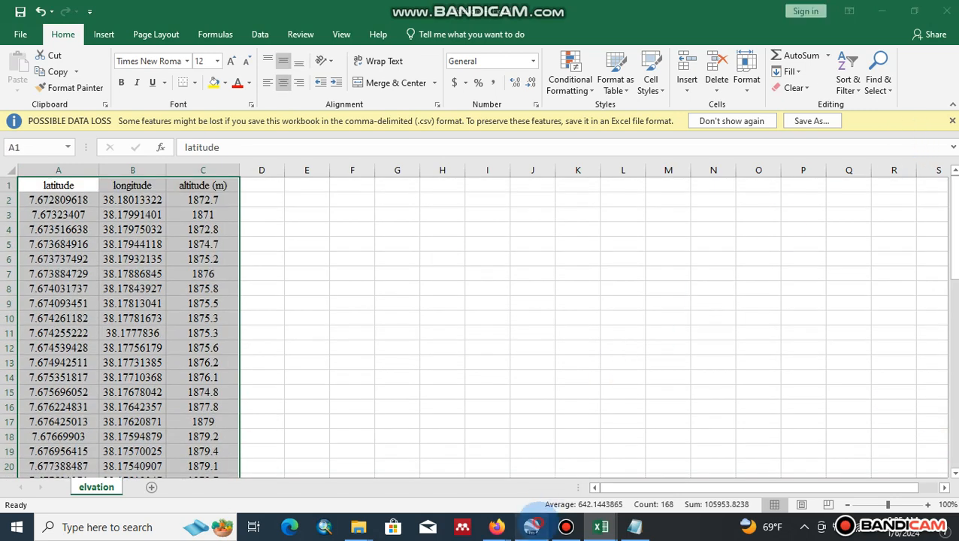
Switch to Google Earth Pro and frame the whole red Elevation path in the map view.
{"action": "left_click", "coordinate": [532, 527]}
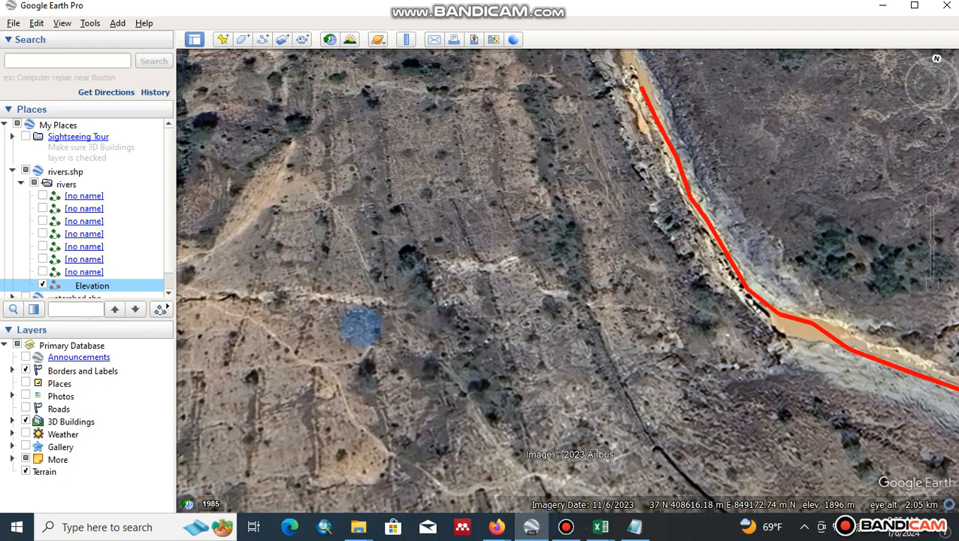
{"action": "left_click", "coordinate": [931, 286]}
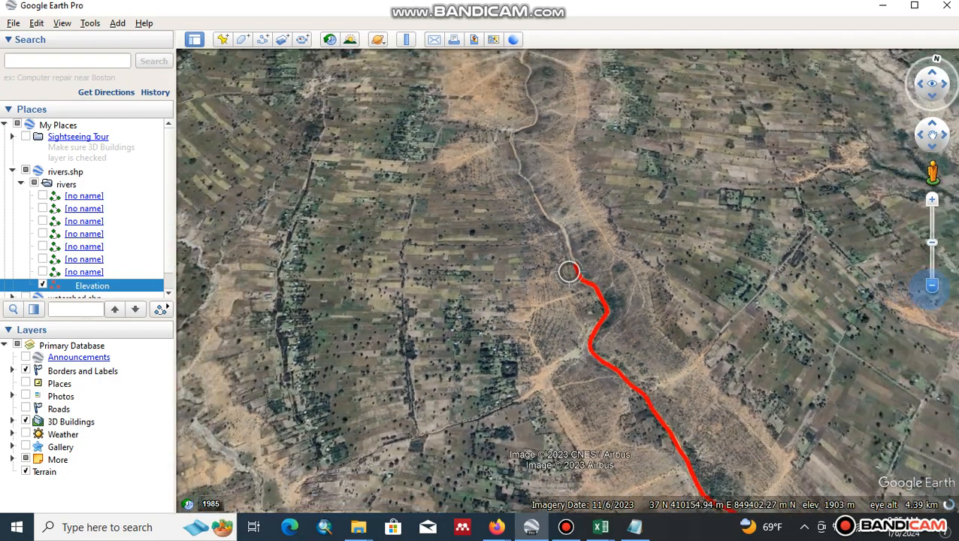
{"action": "left_click_drag", "start_coordinate": [762, 365], "coordinate": [579, 241]}
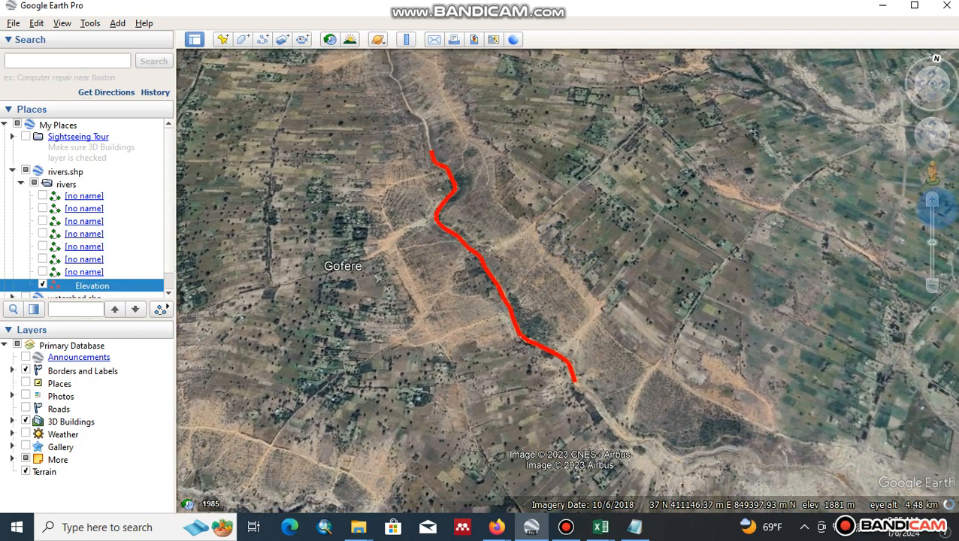
{"action": "left_click", "coordinate": [932, 202]}
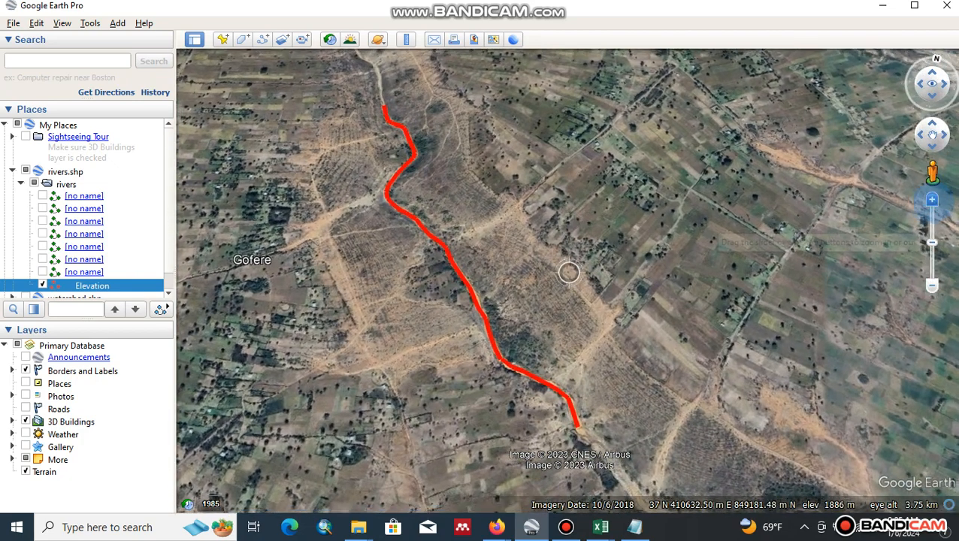